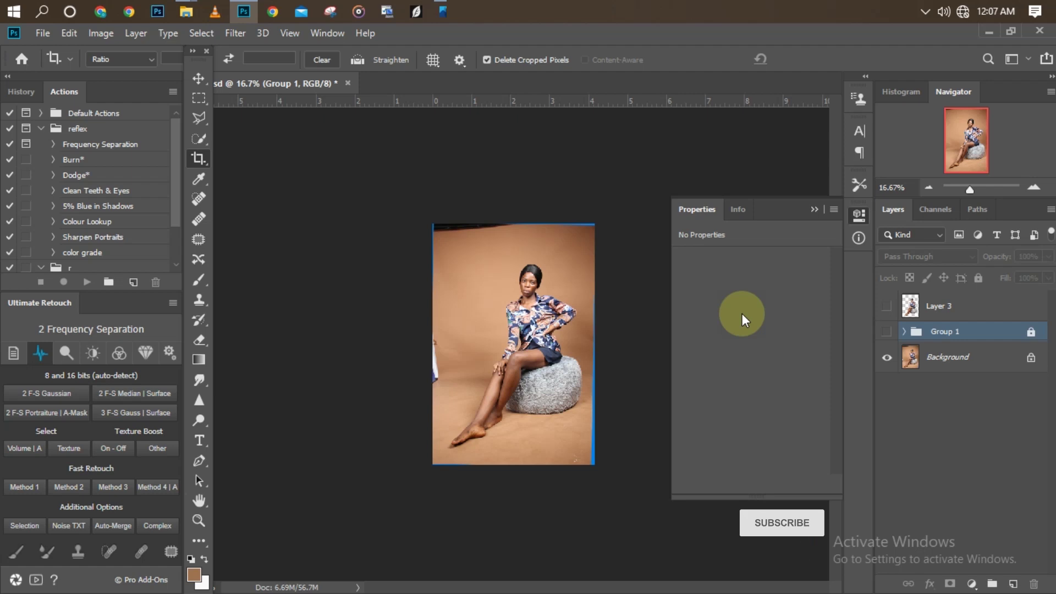
Toggle the visibility of Group 1 to compare the edited portrait with the original background
key("ctrl+plus")
key("ctrl+plus")
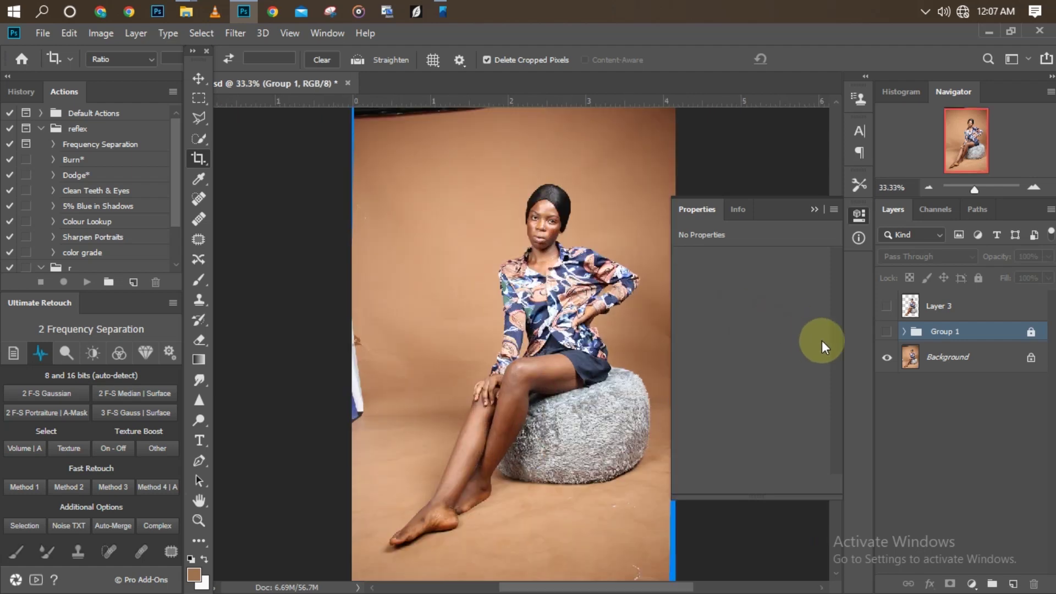
left_click(885, 332)
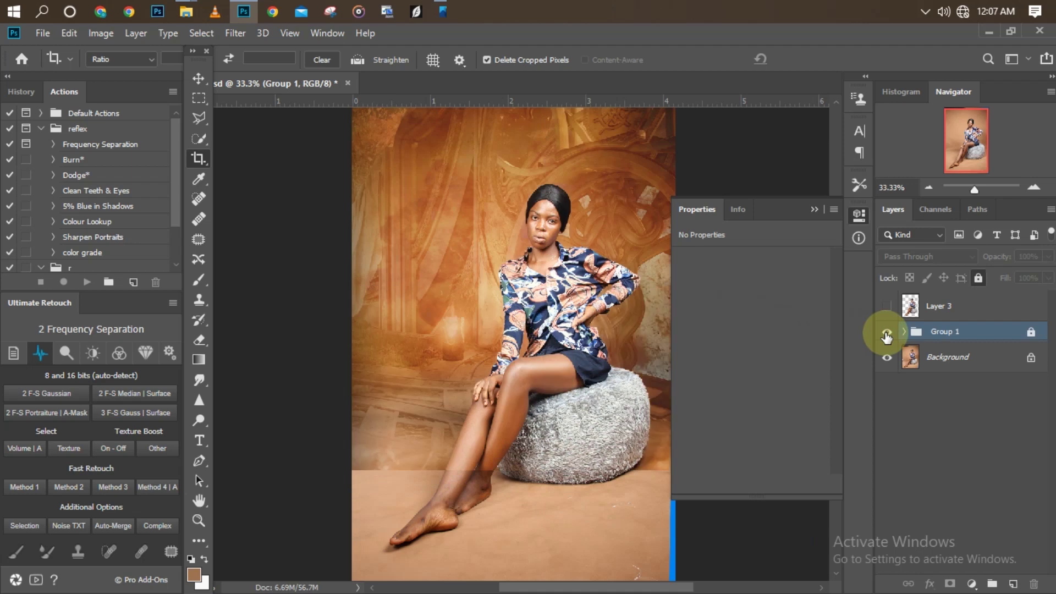
key("ctrl+minus")
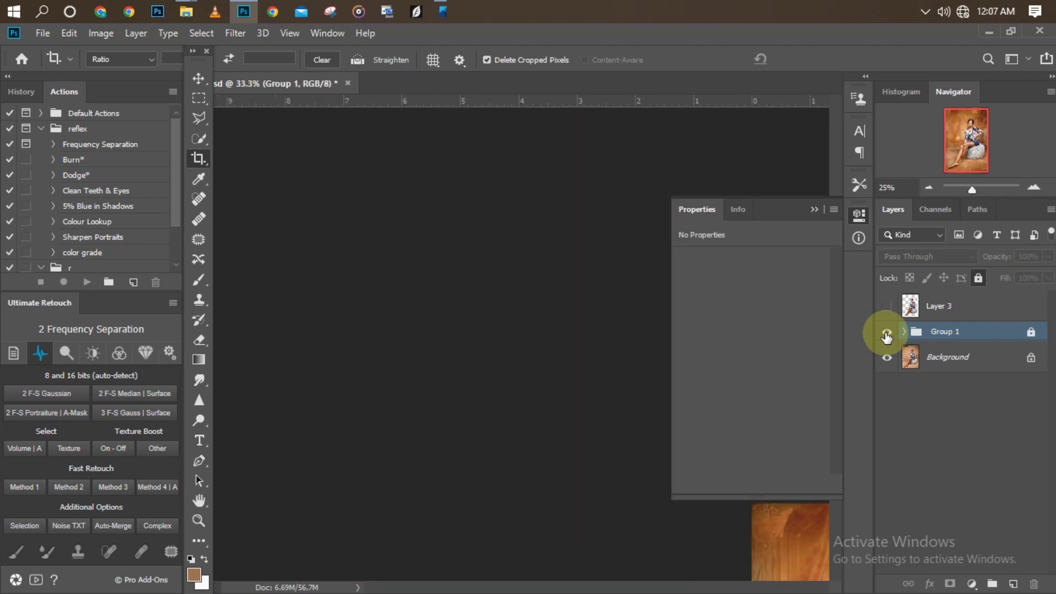
left_click(886, 334)
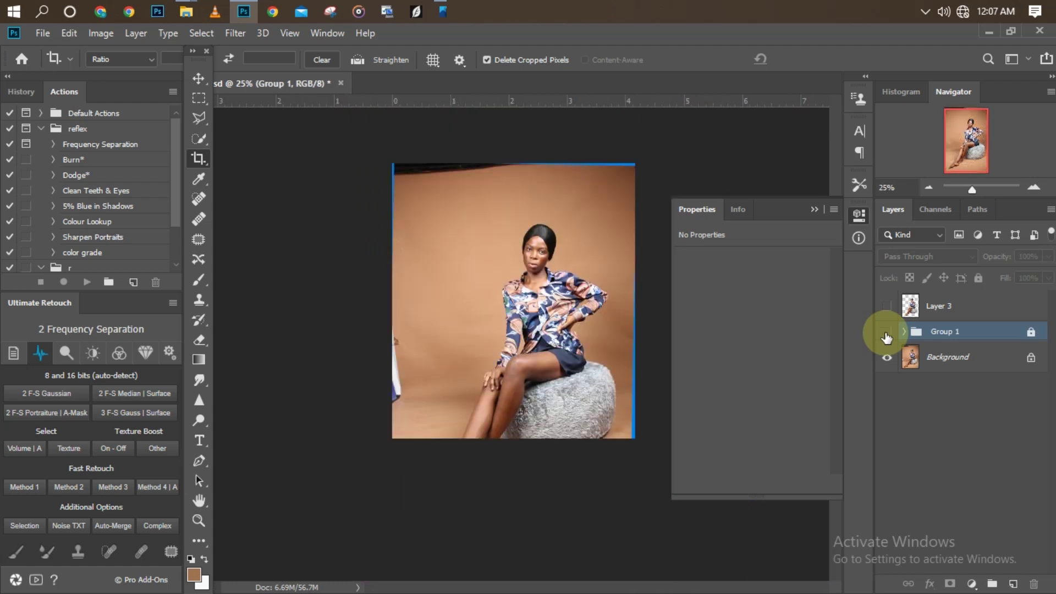
key("ctrl+minus")
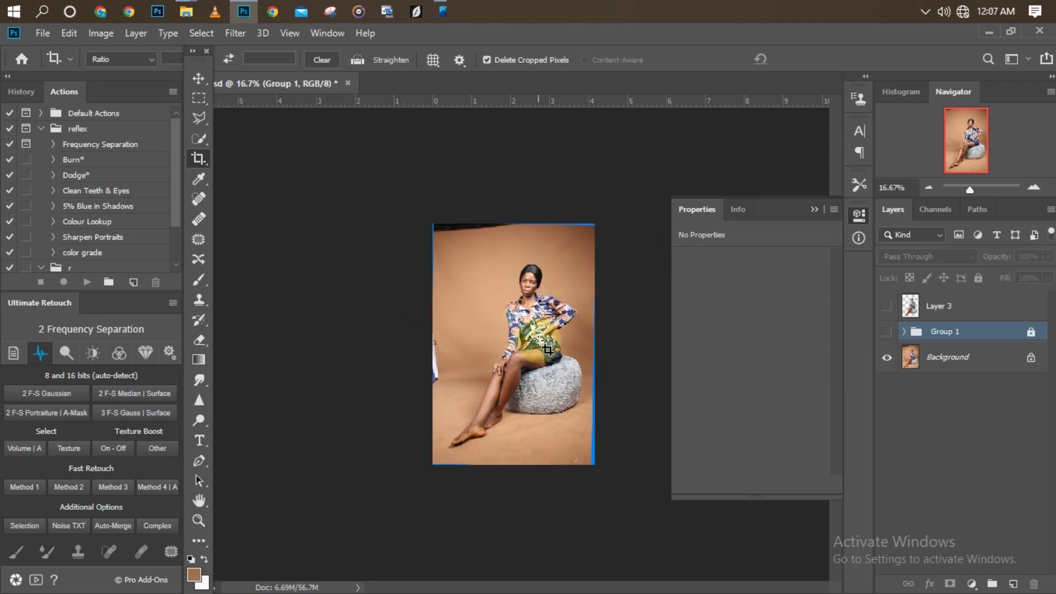
Undo the crop and the lock on Group 1, and toggle the group's visibility to compare before and after
key("ctrl+z")
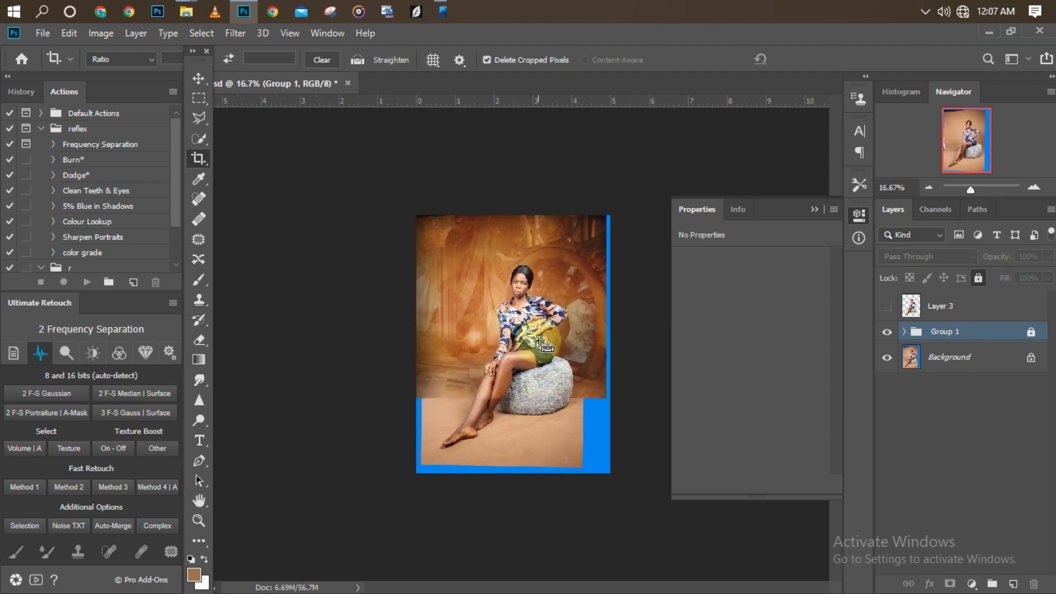
key("ctrl+z")
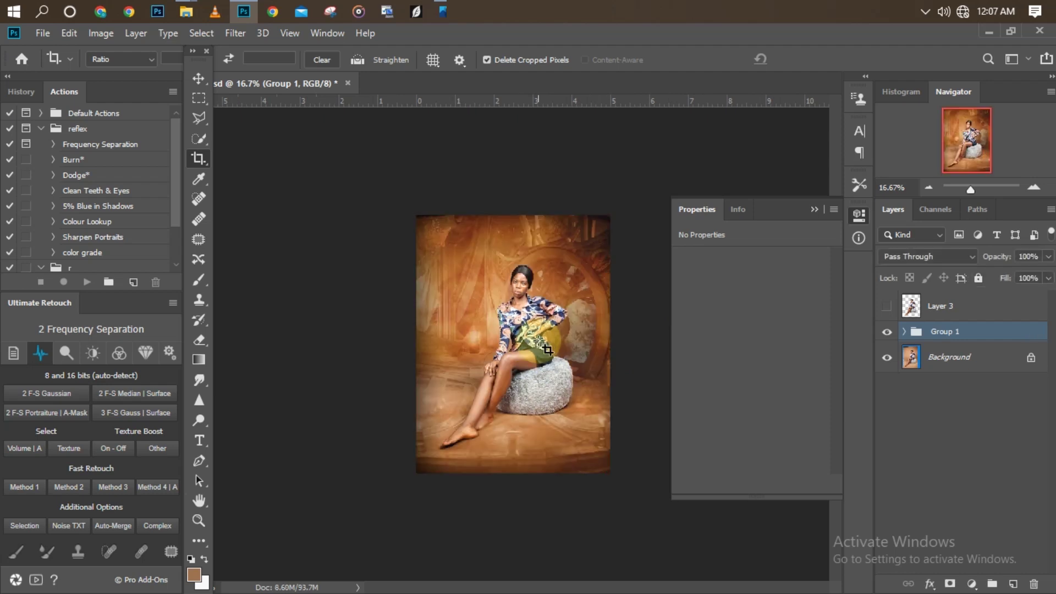
key("ctrl+z")
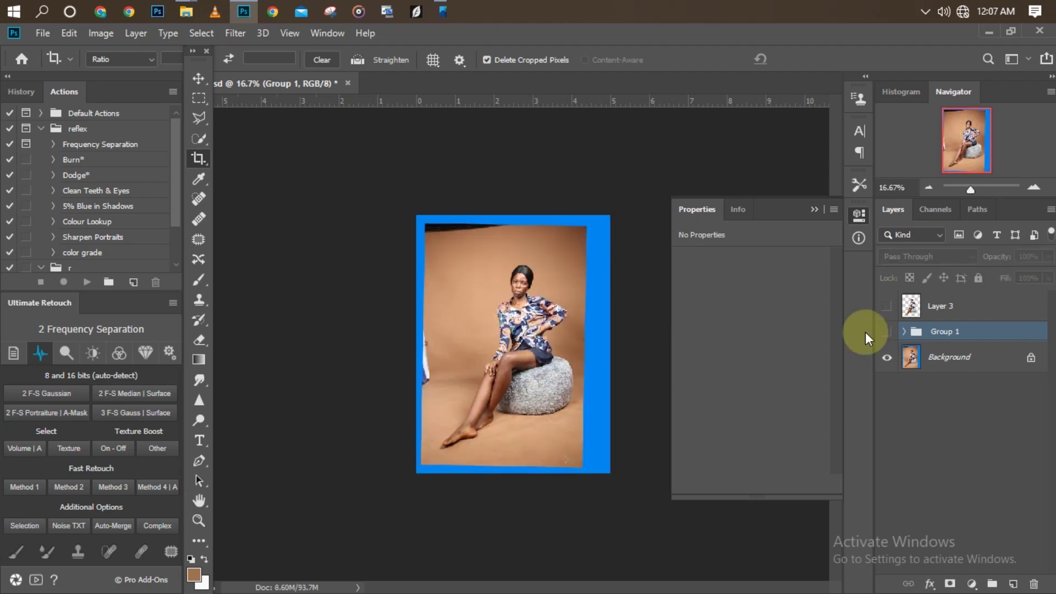
left_click(887, 332)
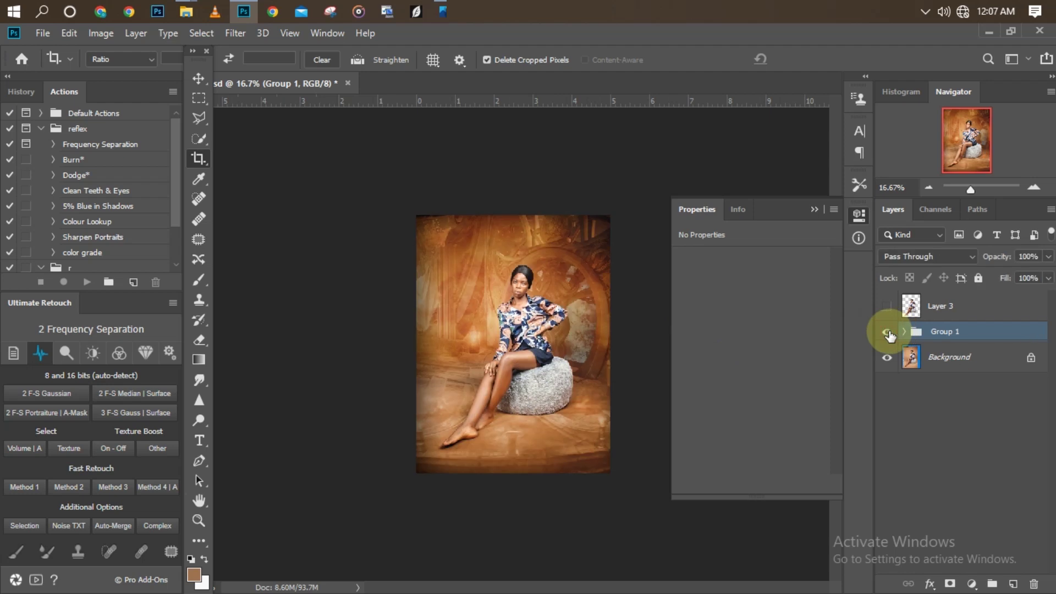
left_click(887, 332)
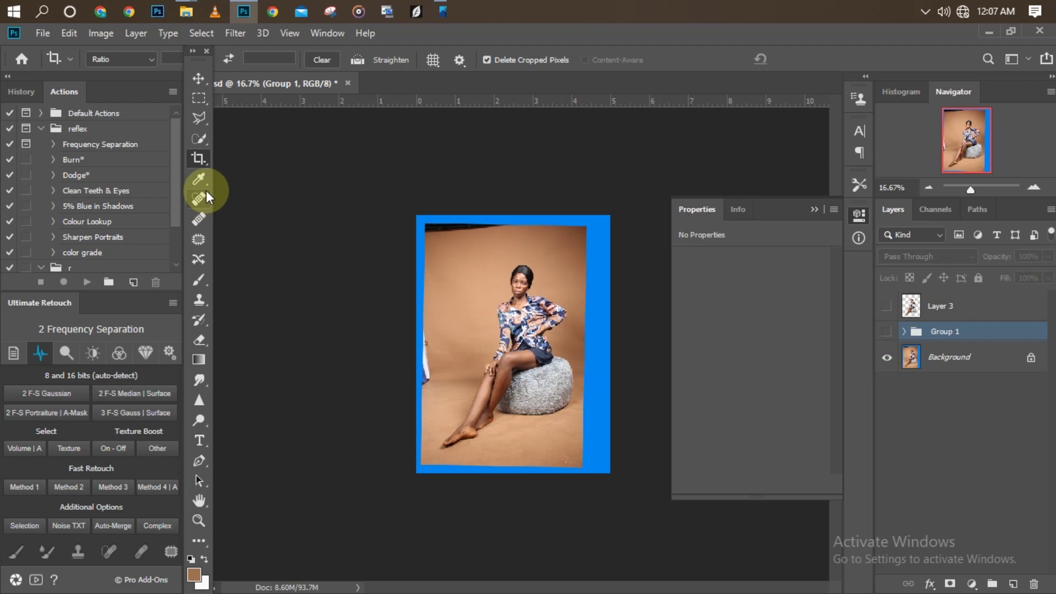
left_click(203, 160)
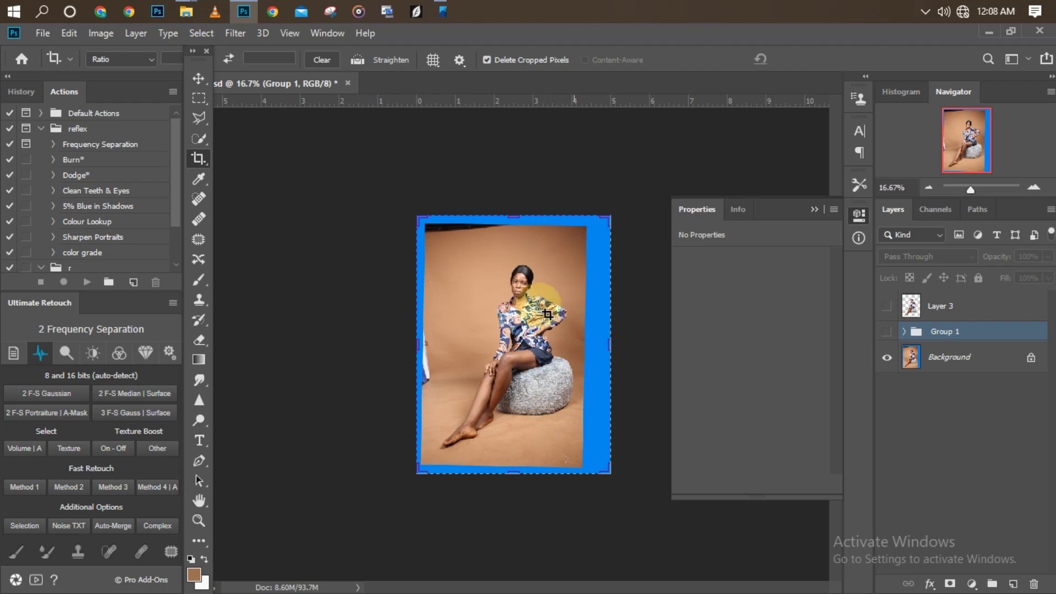
key("ctrl+plus")
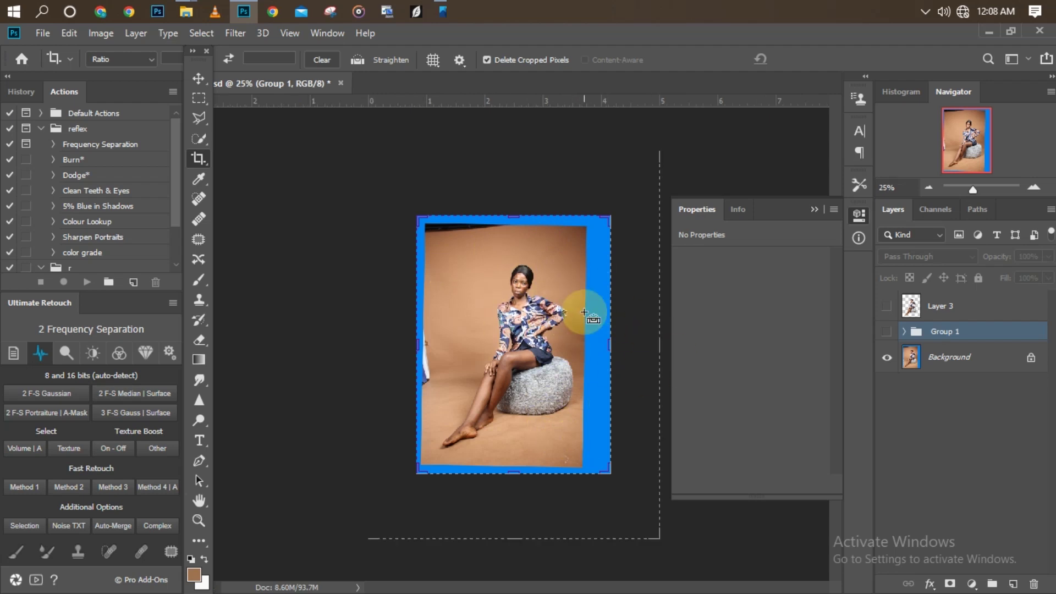
key("ctrl+minus")
mouse_move(599, 345)
left_mouse_down()
mouse_move(616, 344)
mouse_move(605, 344)
left_mouse_up()
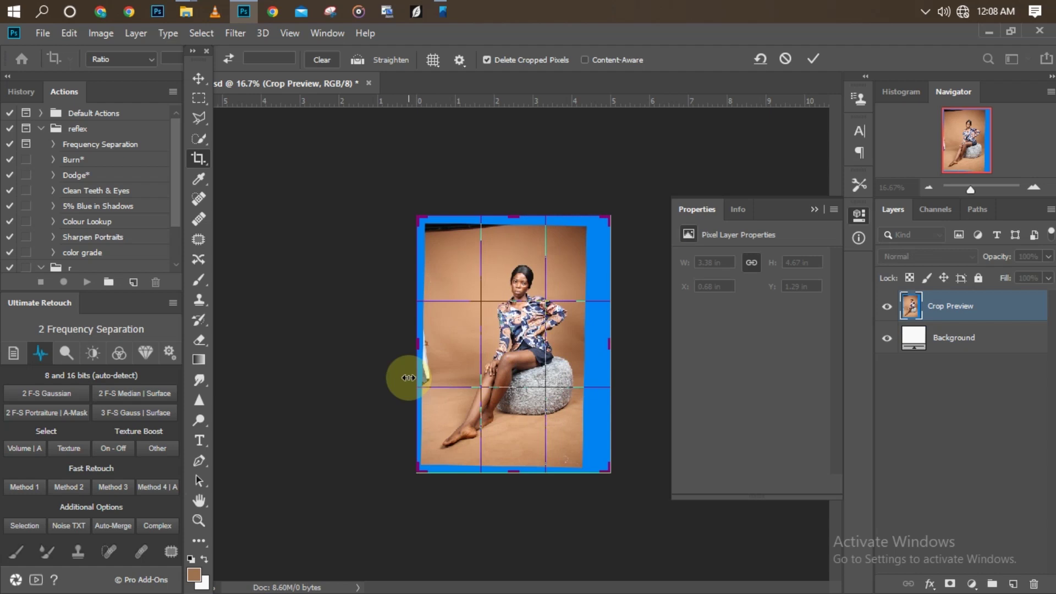
key("Escape")
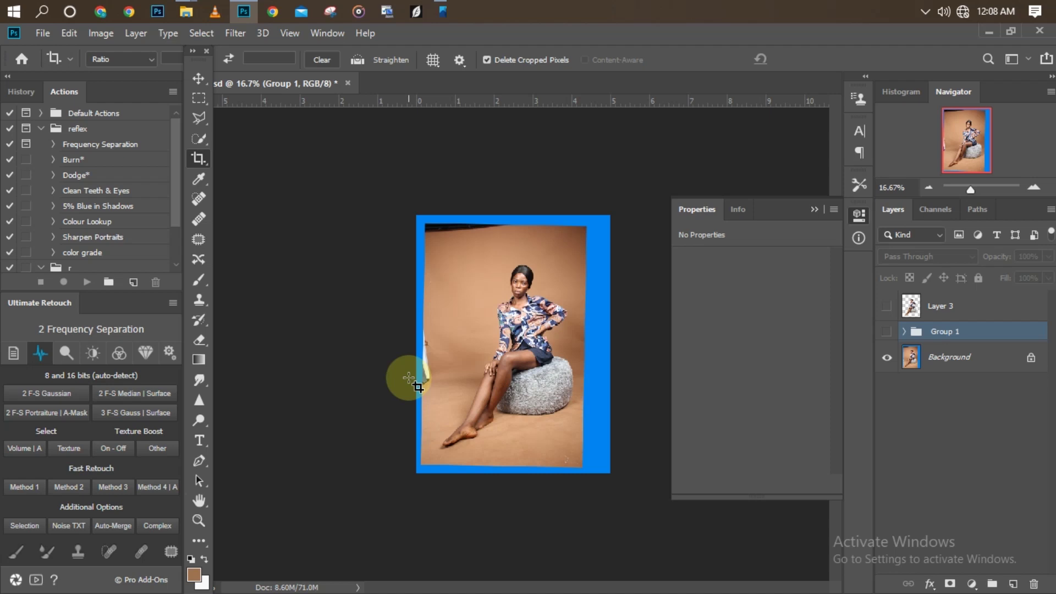
Show and expand Group 1, and hide its layers from Color Lookup 4 down to the jeff-kin...nsplash fire image
left_click(886, 332)
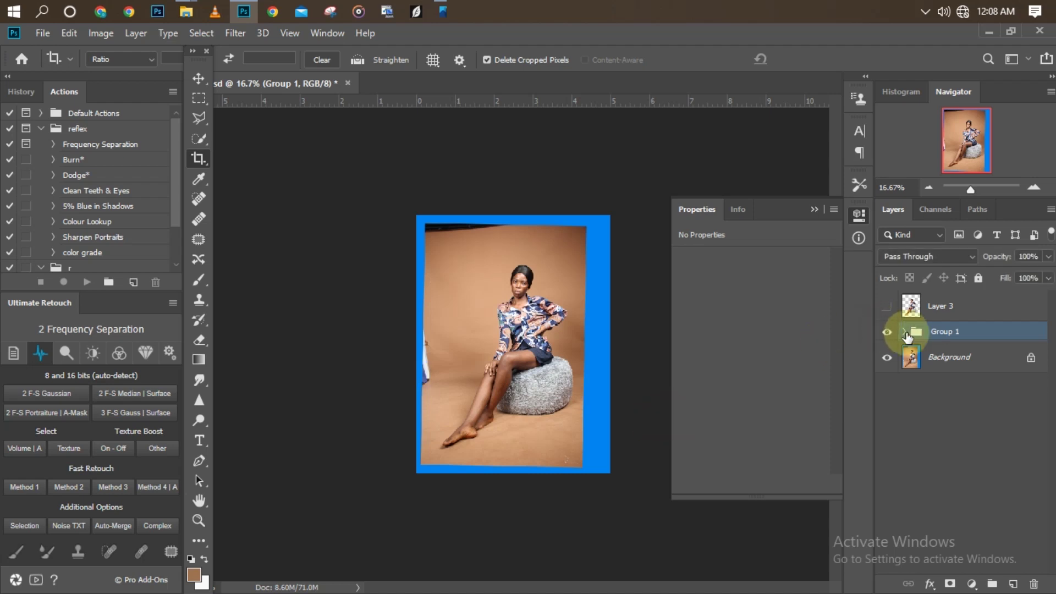
left_click(904, 331)
key("ctrl+minus")
left_click_drag(881, 377, 889, 520)
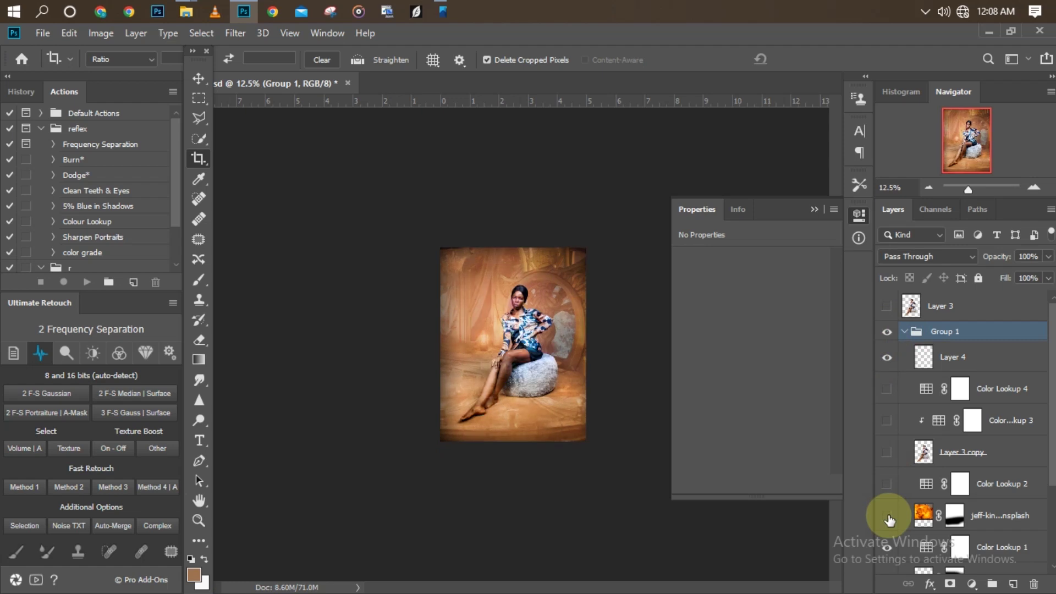
Hide the maxresdefault and sarah-s...n-ss-88 image layers in Group 1, and collapse the group
scroll(1042, 467, "down", 1)
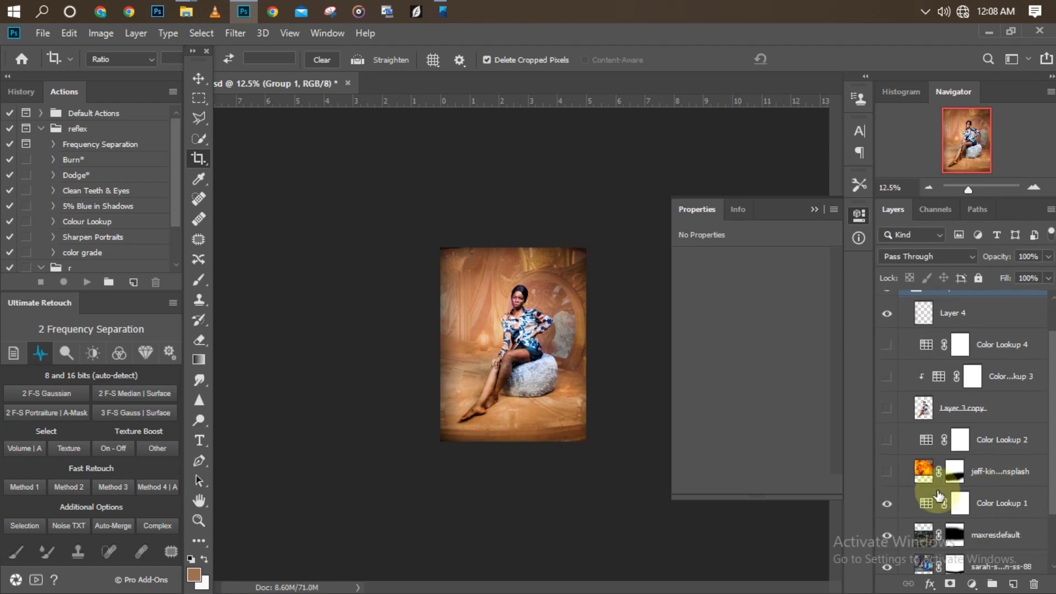
left_click(887, 567)
key("ctrl+minus")
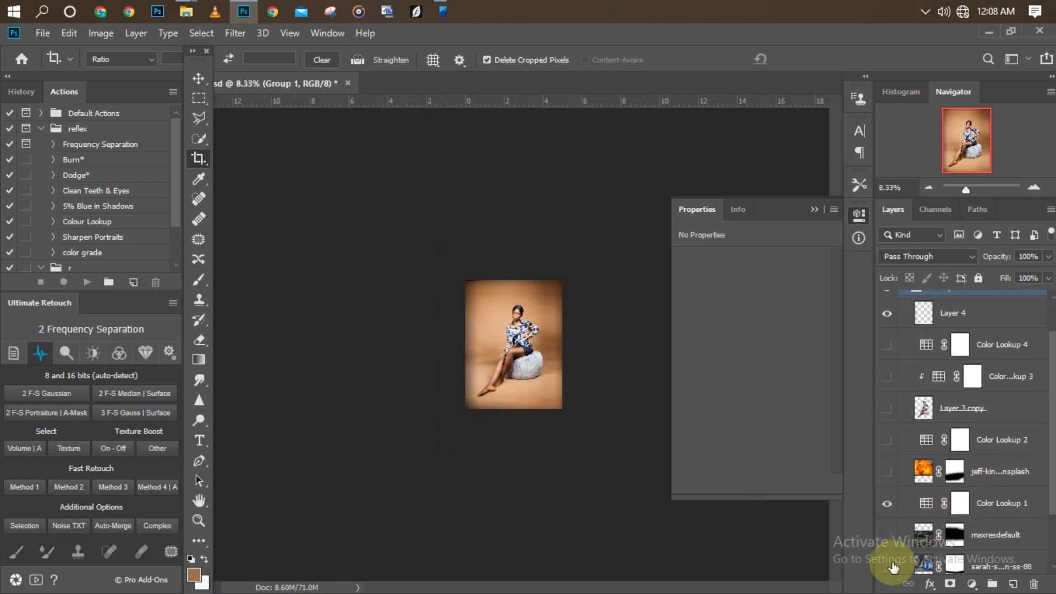
scroll(962, 429, "down", 2)
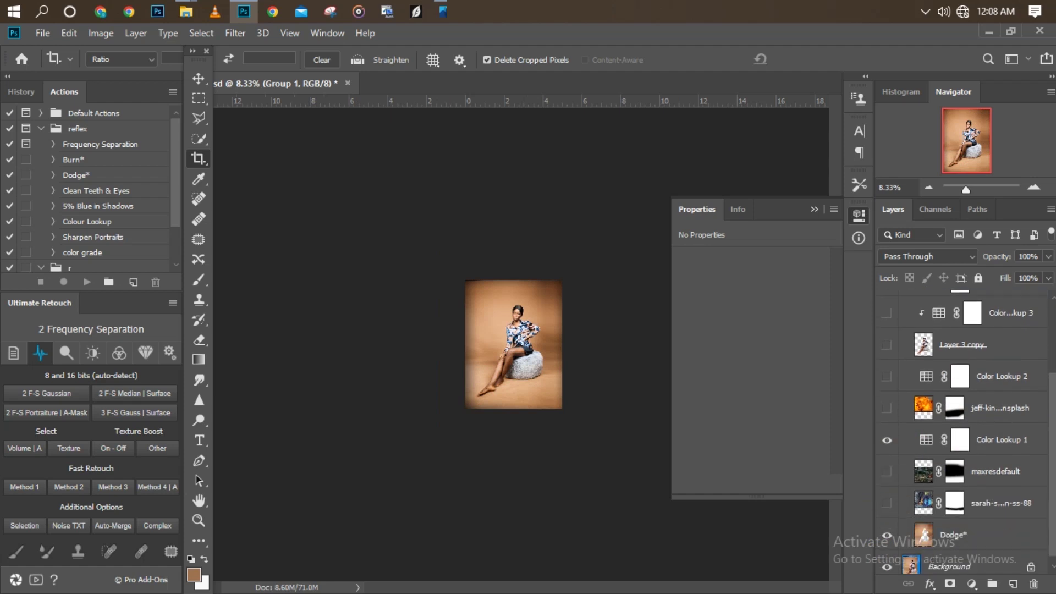
scroll(888, 341, "up", 3)
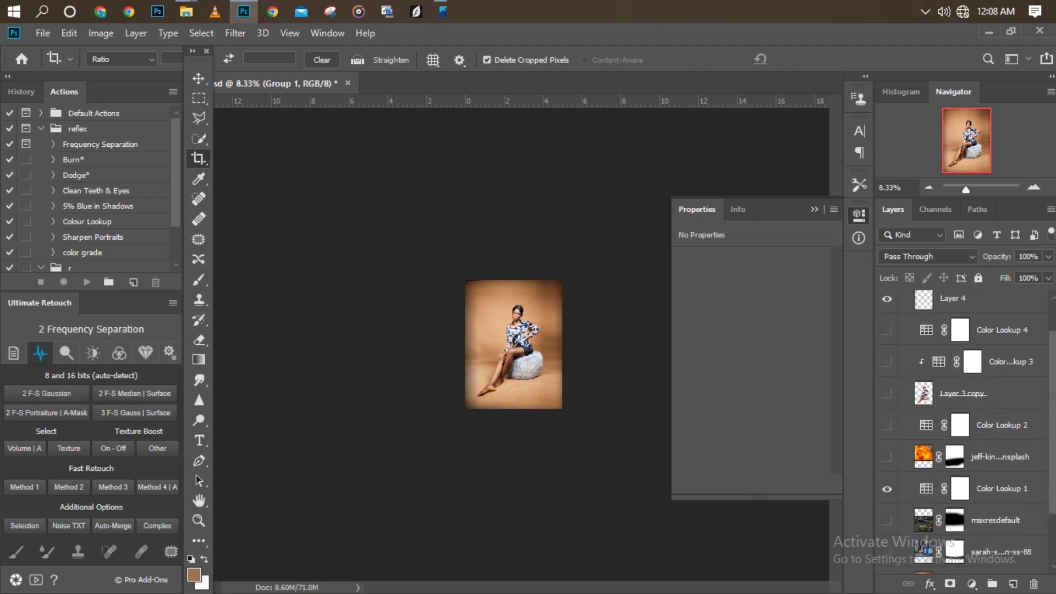
left_click(887, 332)
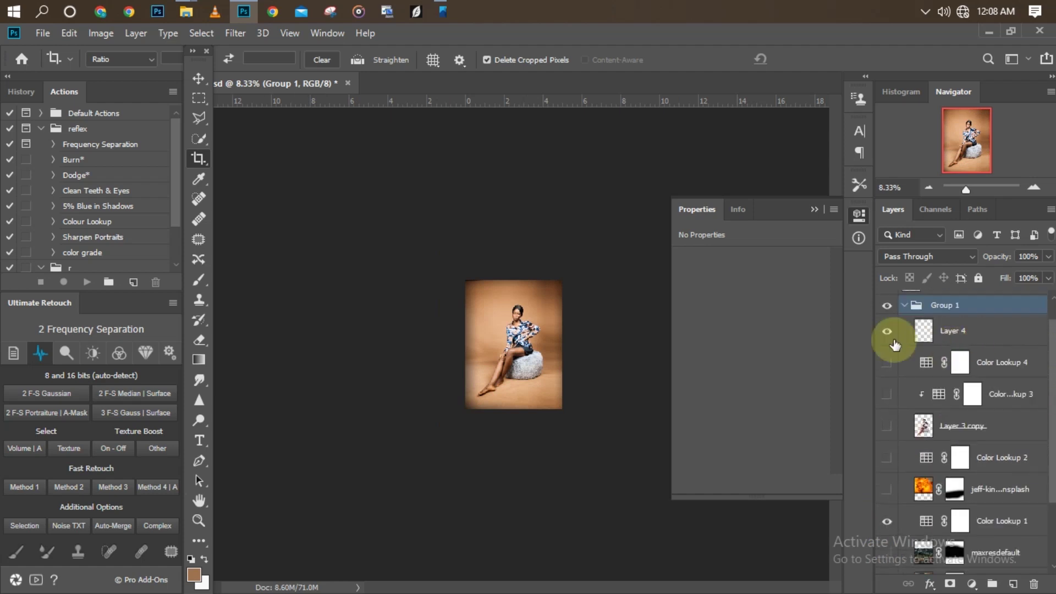
left_click(905, 304)
key("ctrl+plus")
key("ctrl+plus")
key("ctrl+plus")
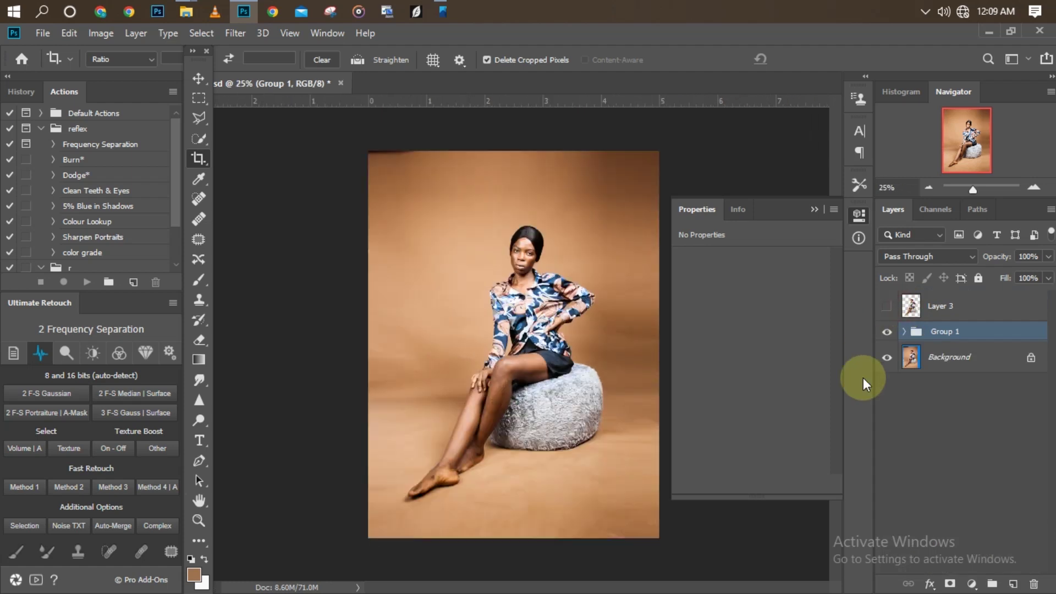
Show Layer 3 above Group 1 and inspect the retouched portrait against the extended plain backdrop
left_click(886, 306)
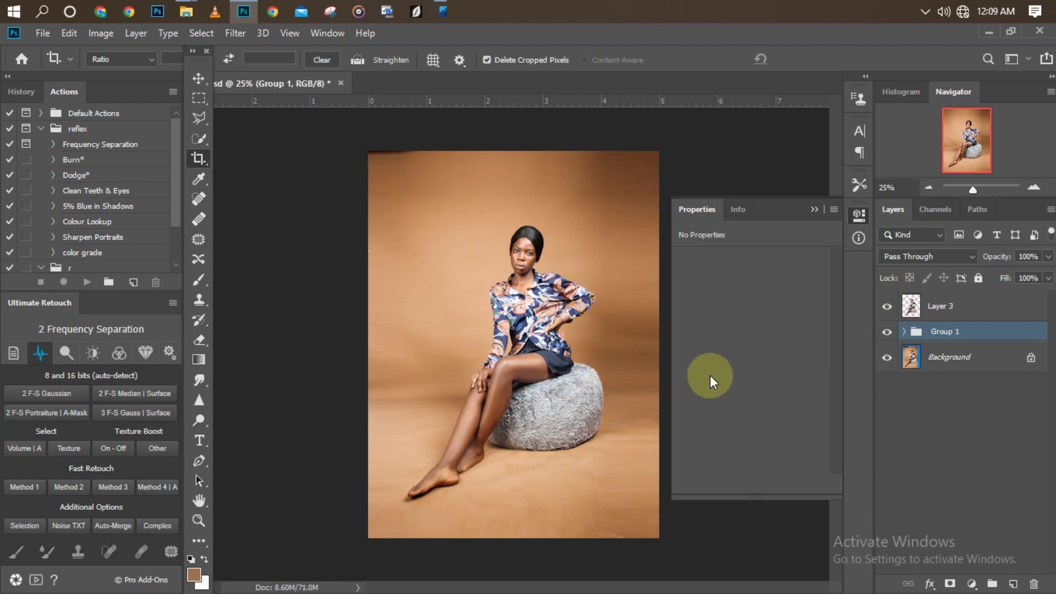
left_click(886, 333)
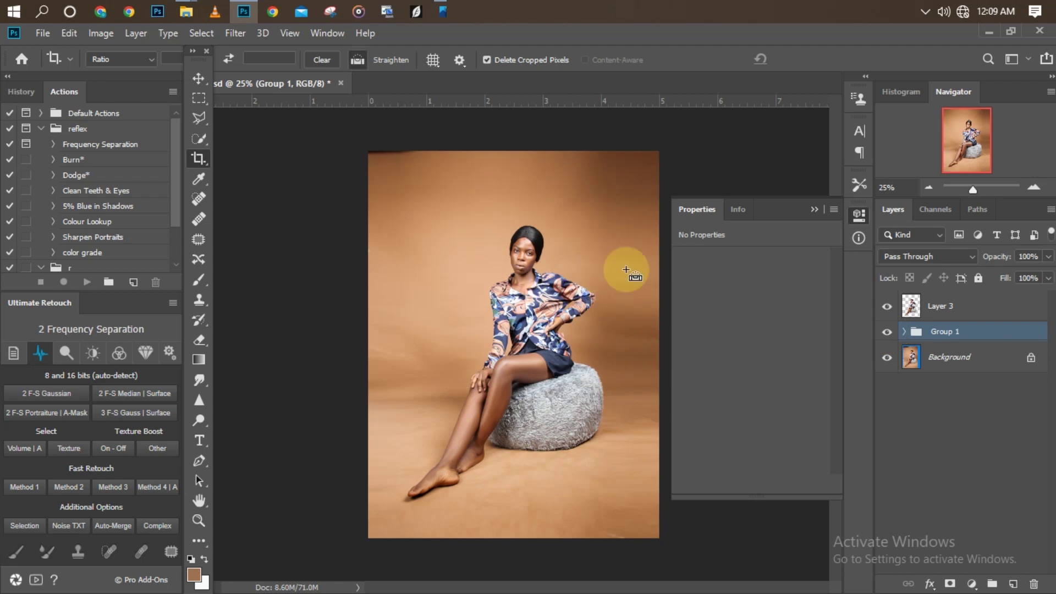
key("ctrl+minus")
key("ctrl+plus")
key("ctrl+plus")
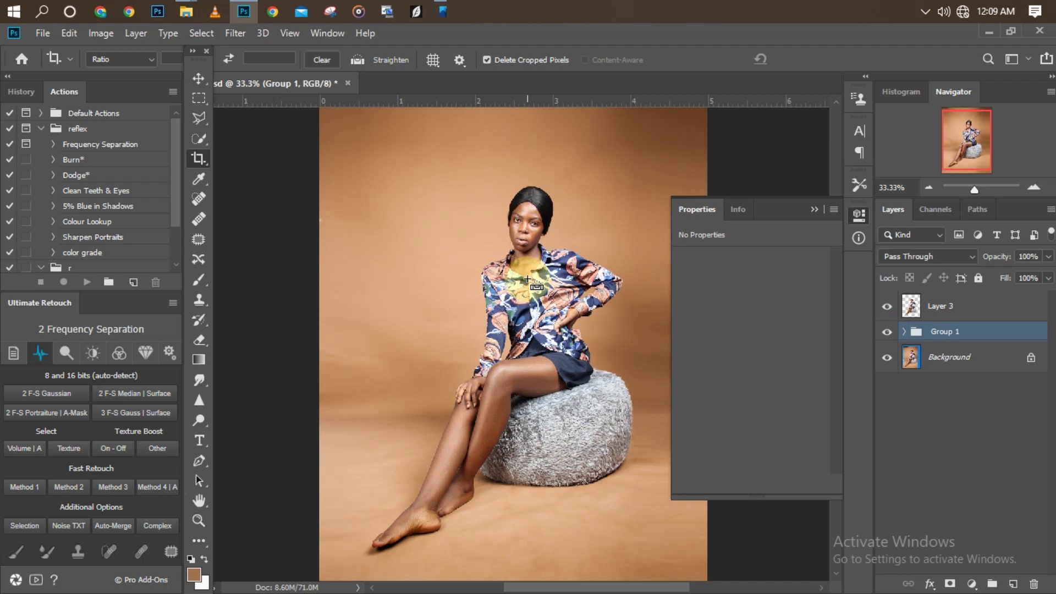
key("ctrl+minus")
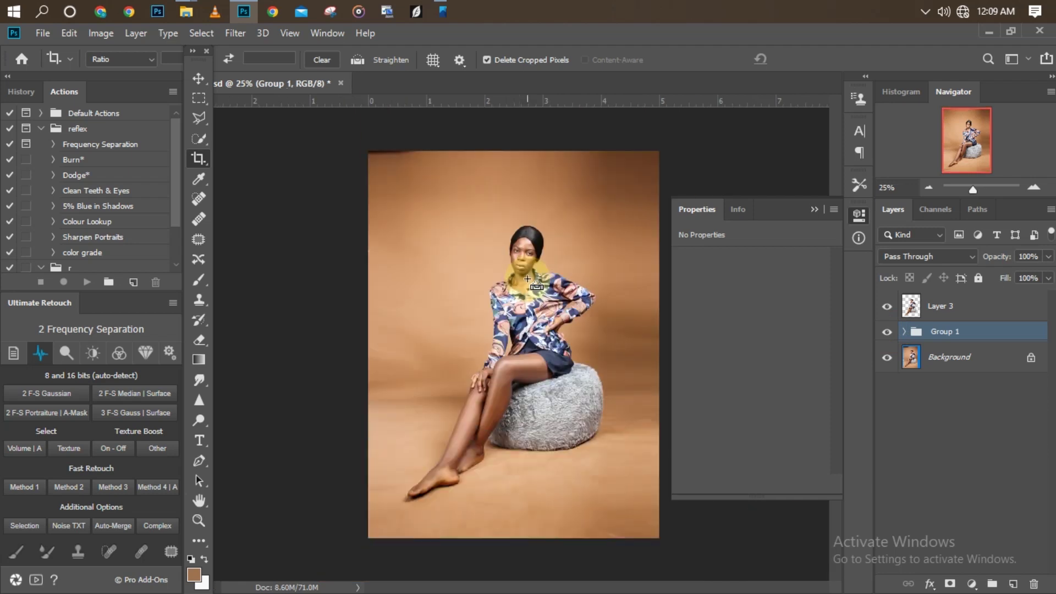
key("ctrl+plus")
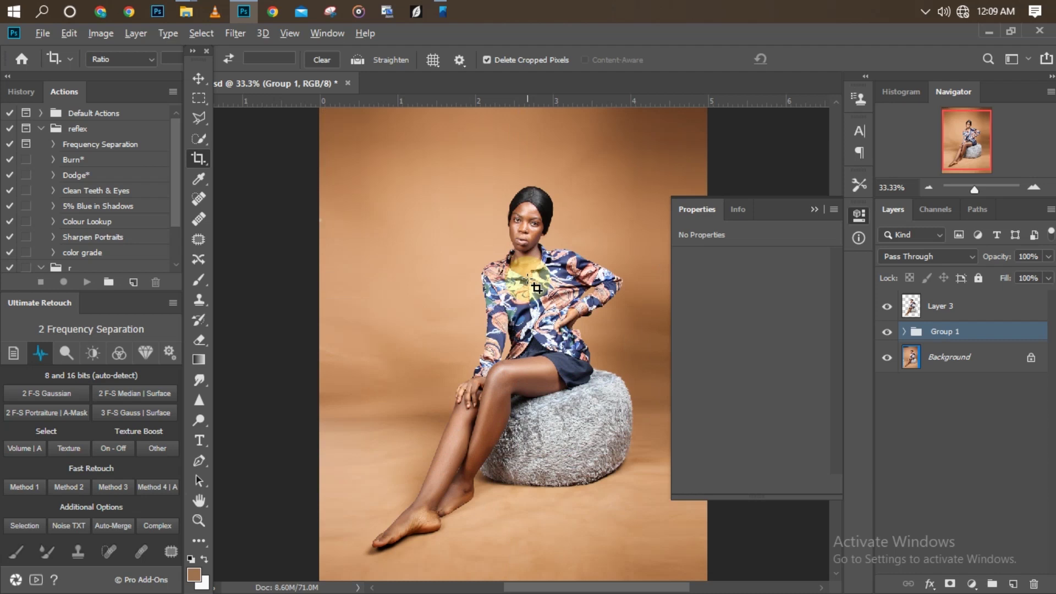
Switch to File Explorer and look through the background images in the "overlays for sales" folder
key("alt+Tab")
left_click(705, 235)
key("alt+Tab")
key("alt+Tab")
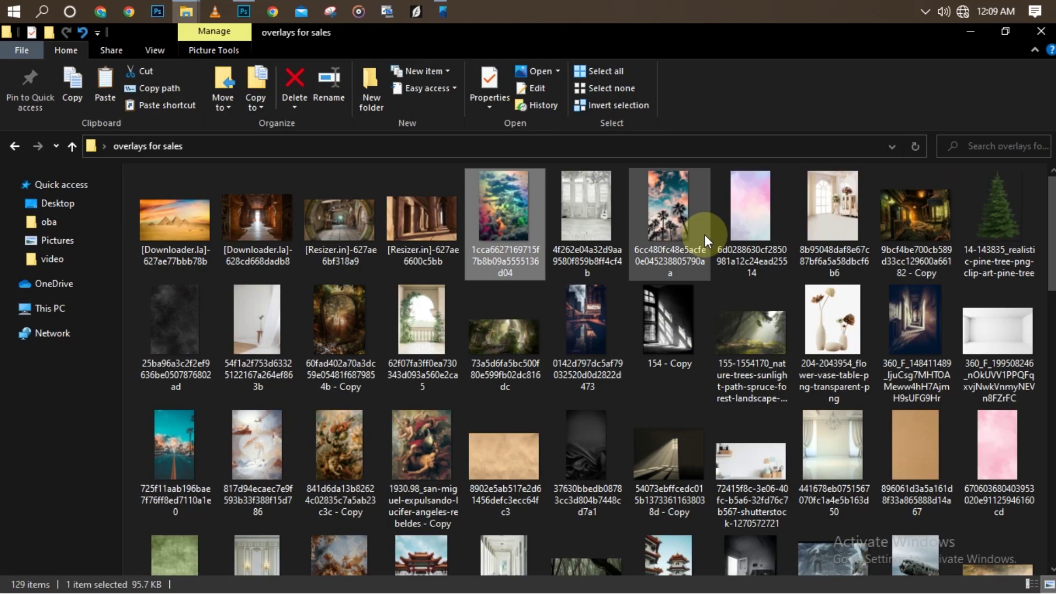
scroll(880, 226, "down", 1)
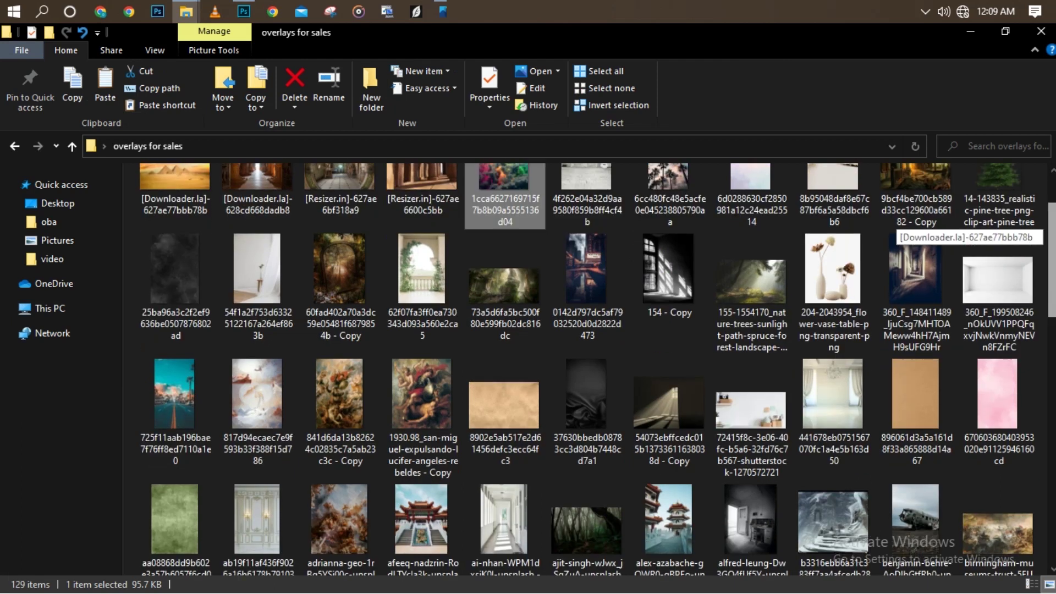
scroll(880, 225, "down", 5)
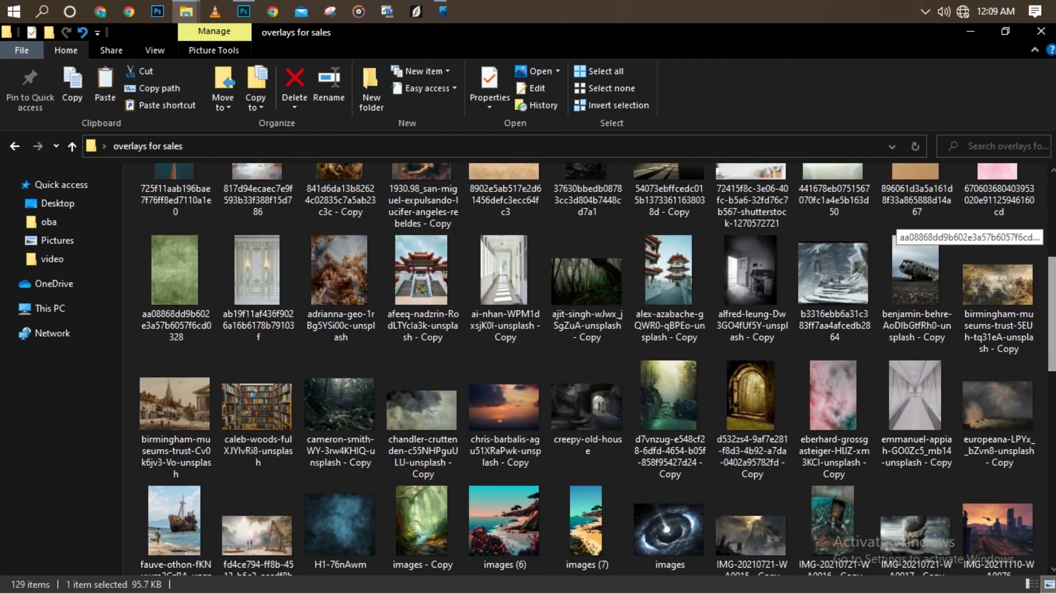
scroll(880, 225, "down", 5)
scroll(880, 225, "down", 5)
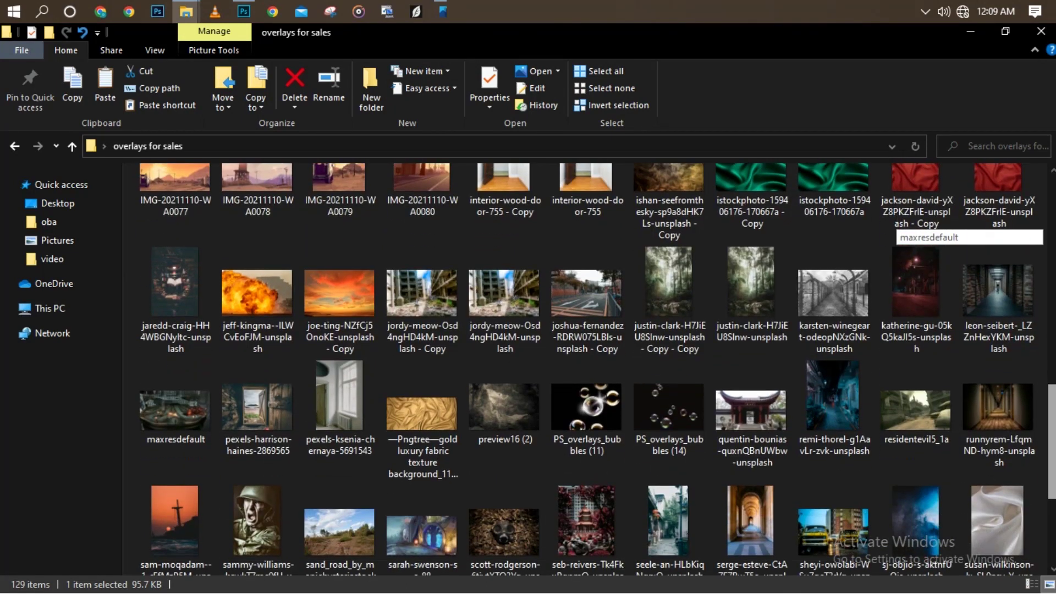
scroll(897, 226, "down", 5)
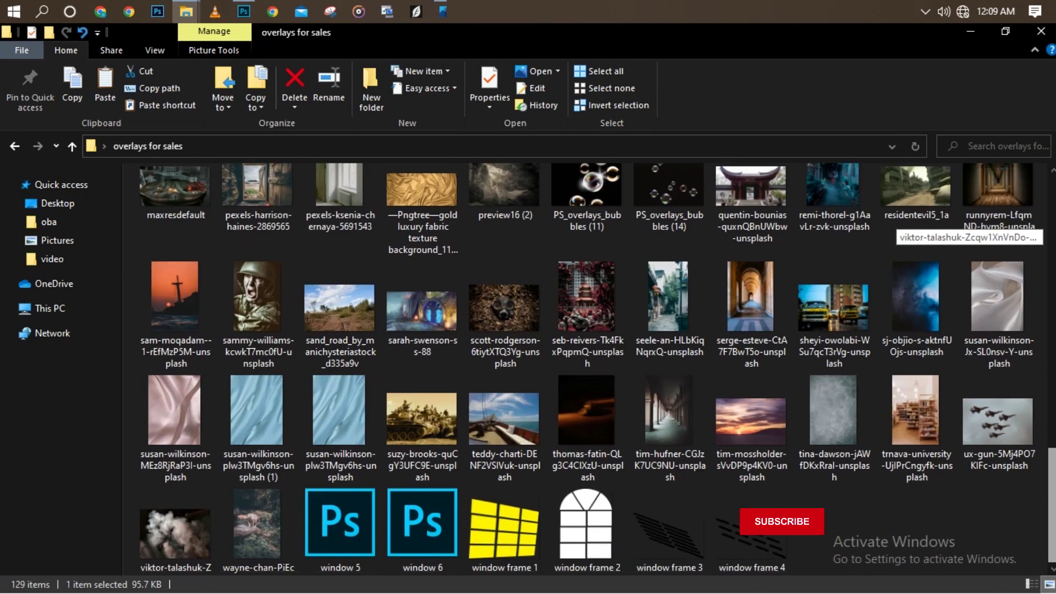
scroll(896, 226, "up", 3)
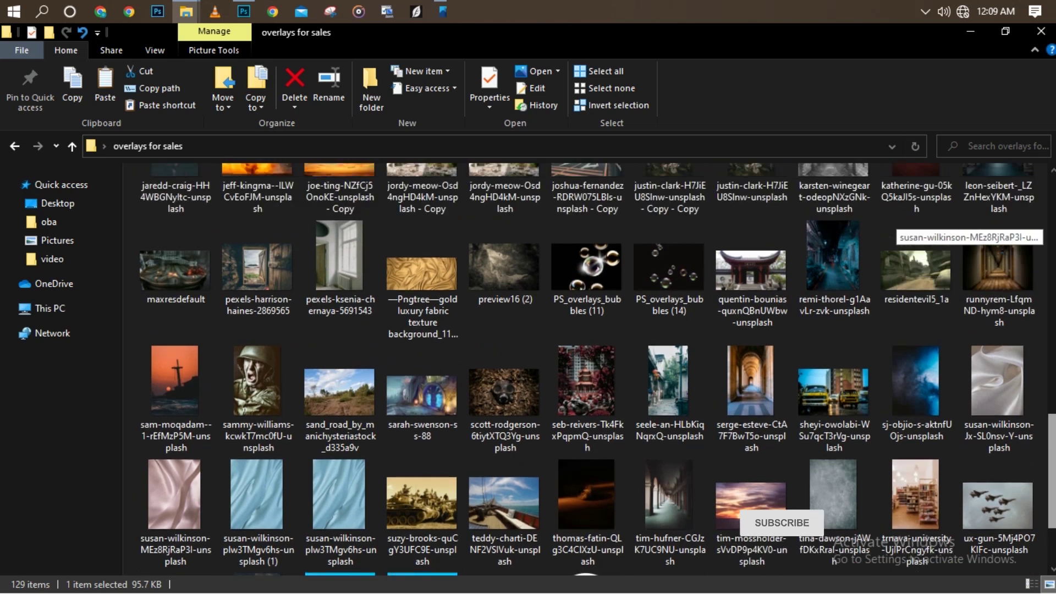
scroll(897, 225, "up", 4)
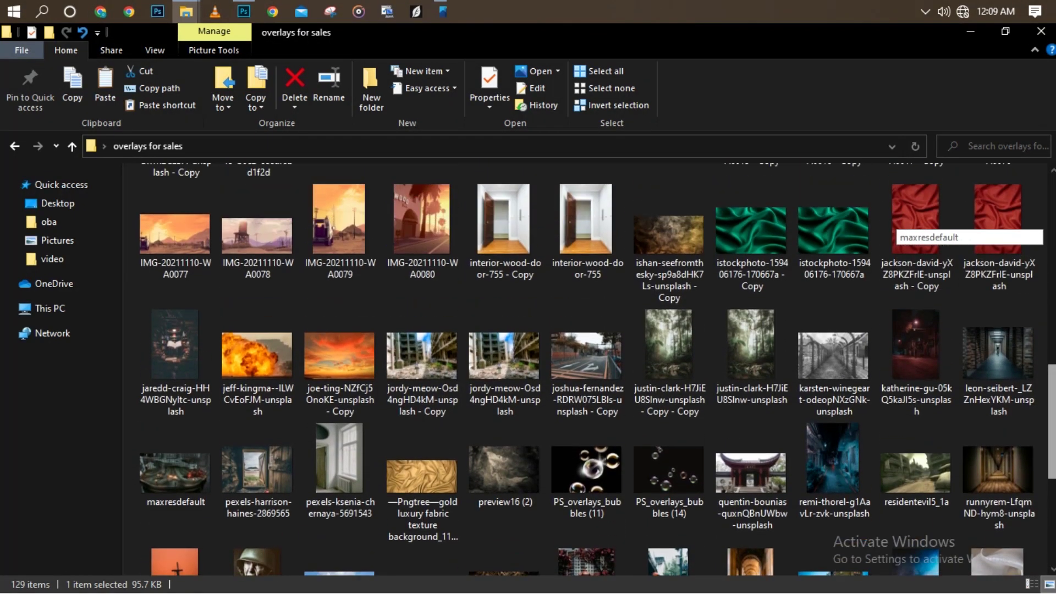
scroll(897, 226, "up", 4)
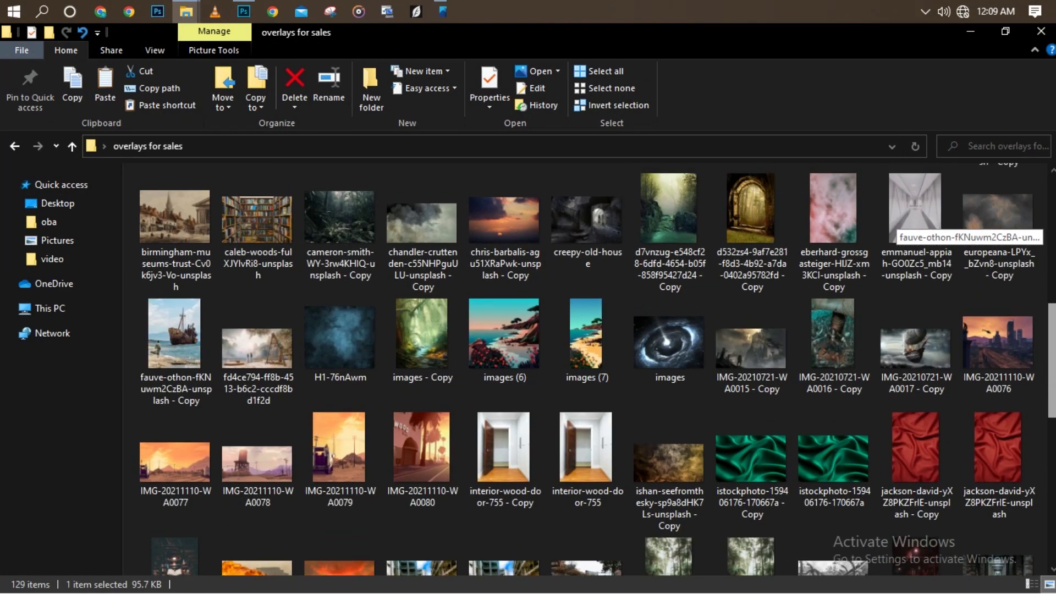
scroll(896, 225, "up", 3)
scroll(897, 226, "up", 3)
scroll(896, 226, "up", 3)
scroll(897, 225, "up", 2)
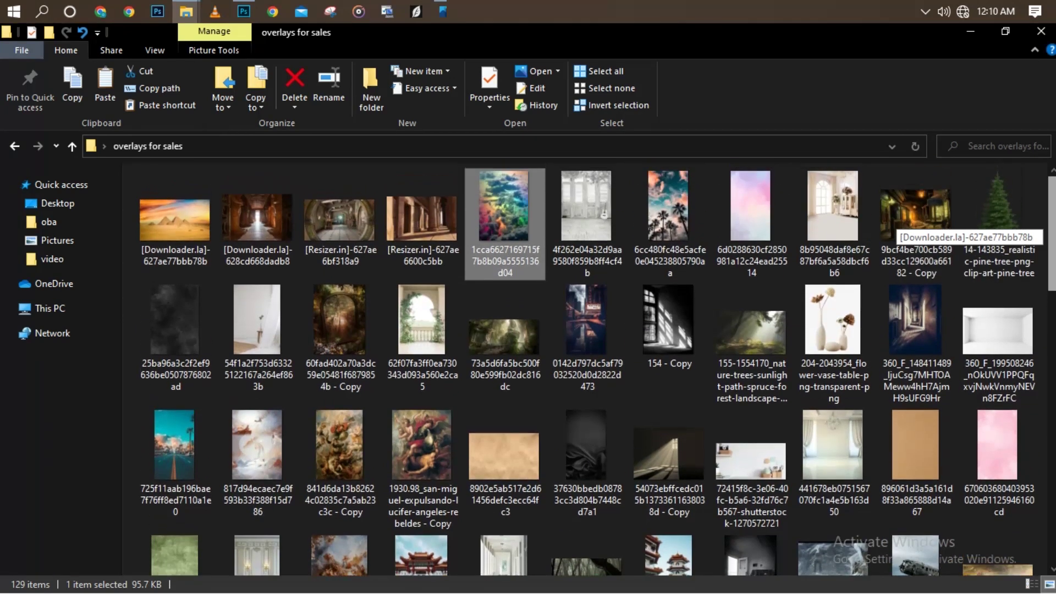
Place the [Resizer.in]-627ae6bf318a9 image from the folder into the portrait document below Layer 3 and scale it to about 75%
left_click(342, 222)
left_click_drag(342, 223, 493, 355)
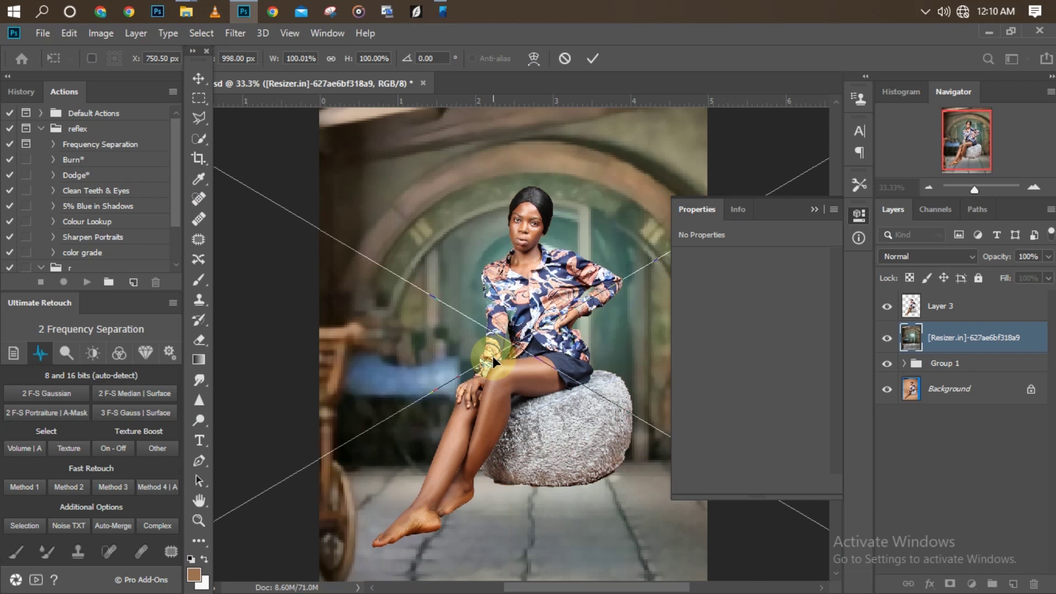
scroll(493, 355, "down", 3)
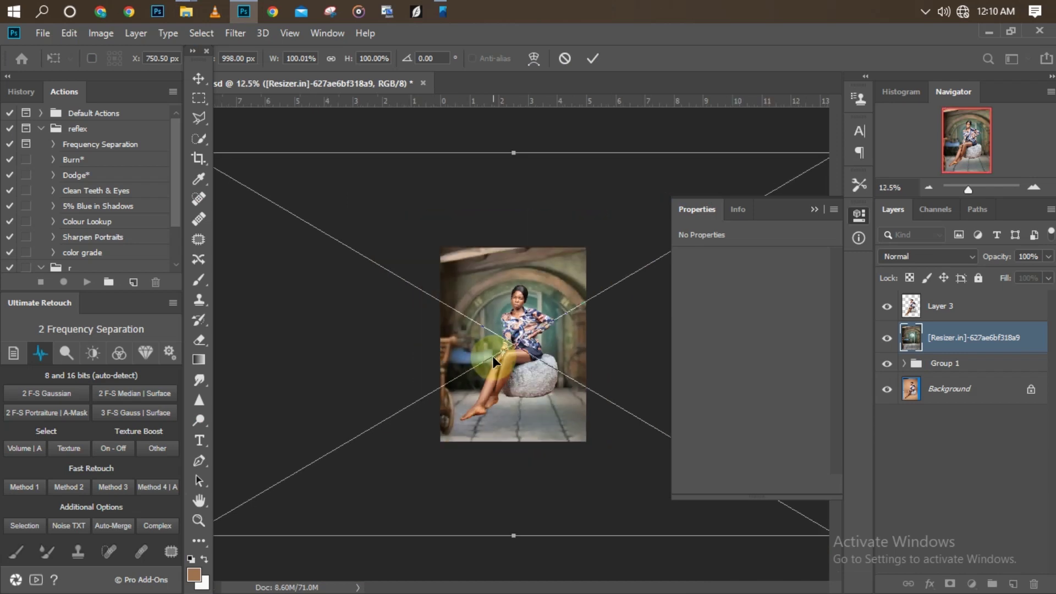
scroll(493, 355, "down", 1)
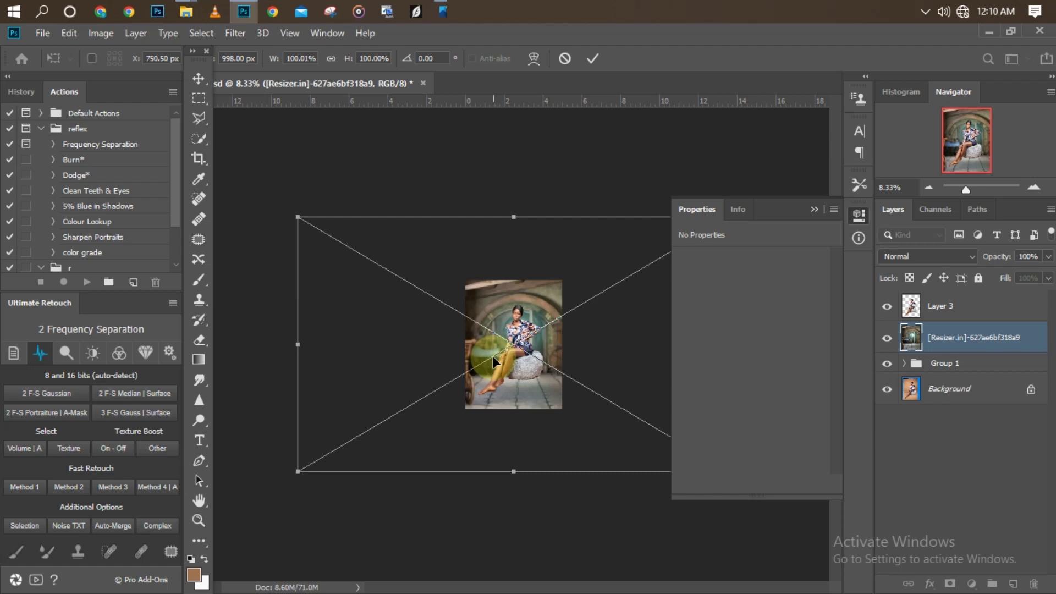
left_click_drag(514, 471, 499, 409)
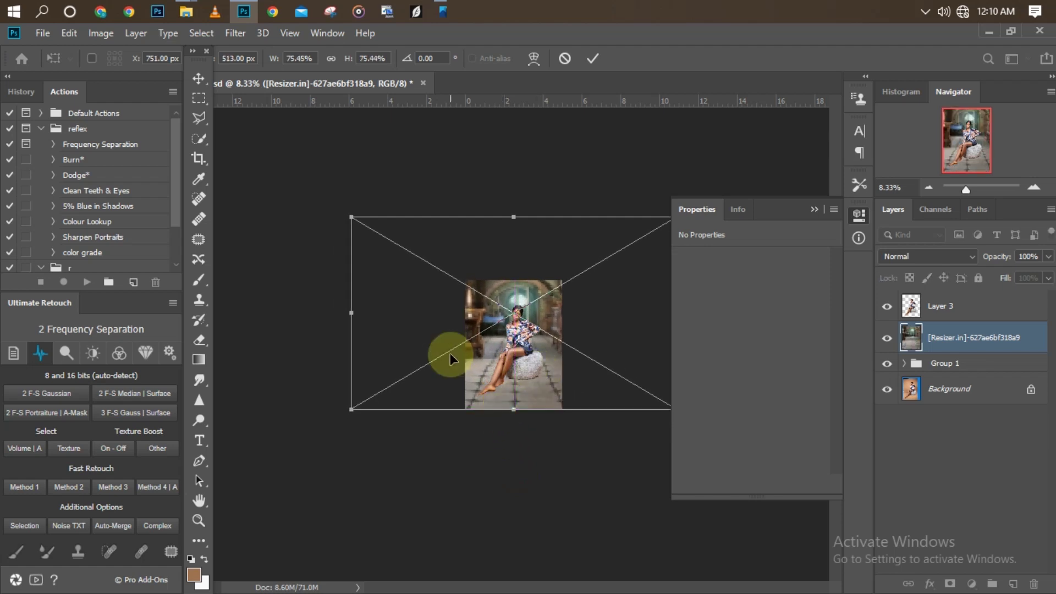
Reduce the placed room image to about 64%, align its lower edge with the canvas bottom and apply the transform
left_click_drag(352, 321, 394, 313)
left_click_drag(542, 350, 521, 360)
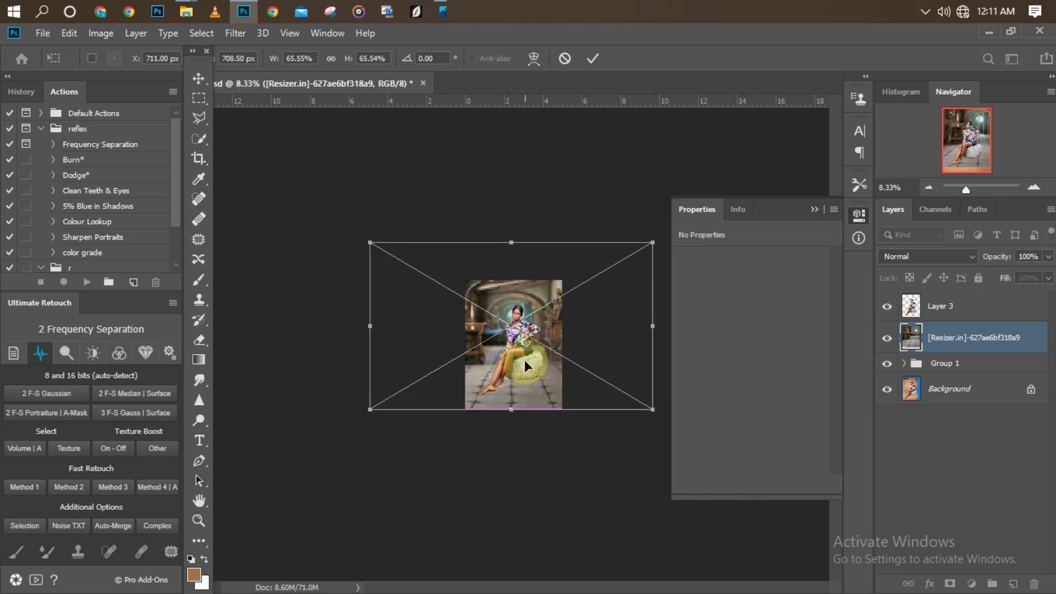
left_click_drag(653, 328, 636, 327)
left_click_drag(552, 340, 560, 352)
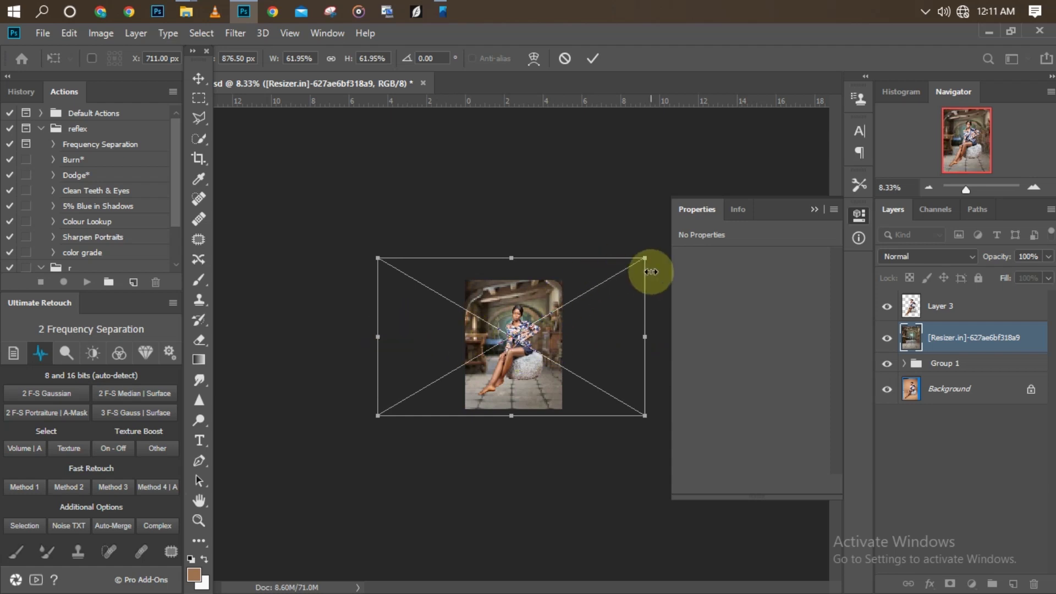
left_click_drag(644, 259, 651, 255)
left_click_drag(498, 334, 496, 327)
key("c")
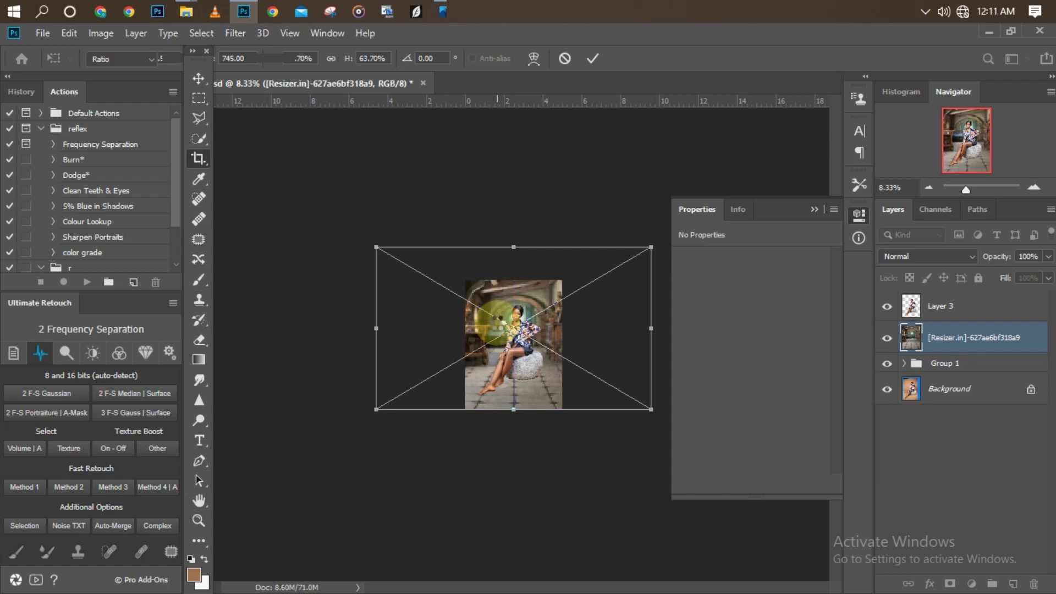
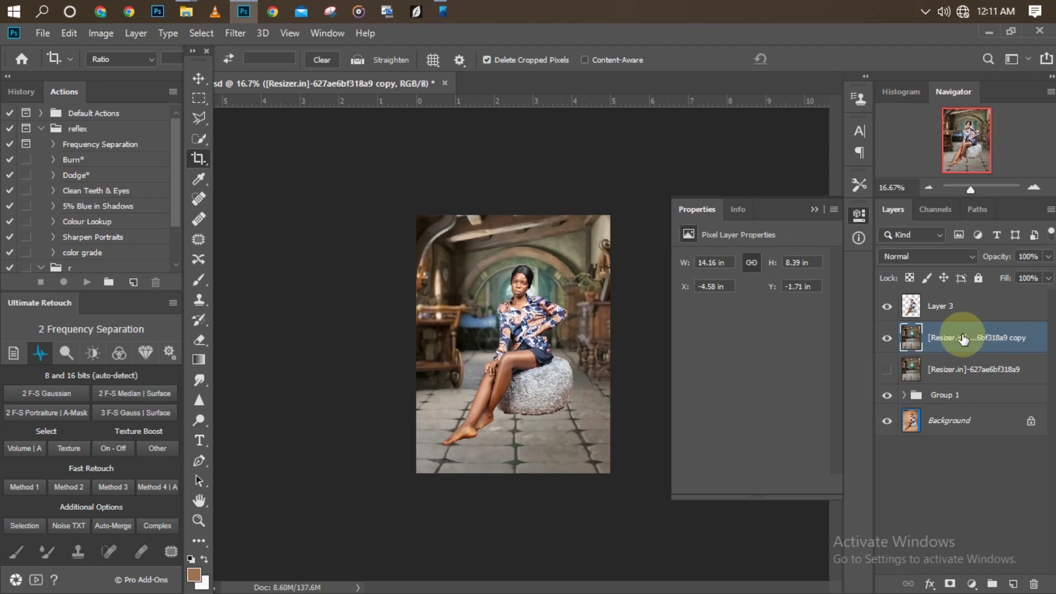
Set the blend mode of the [Resizer.in] copy layer to Soft Light and check how it blends with the backdrop
left_click(919, 257)
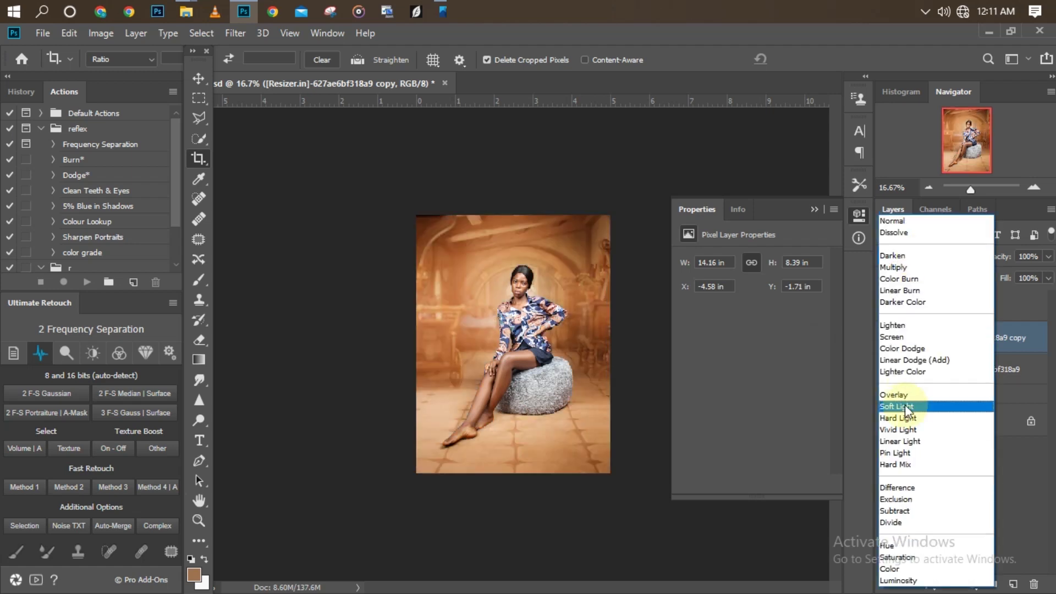
left_click(897, 407)
key("ctrl+plus")
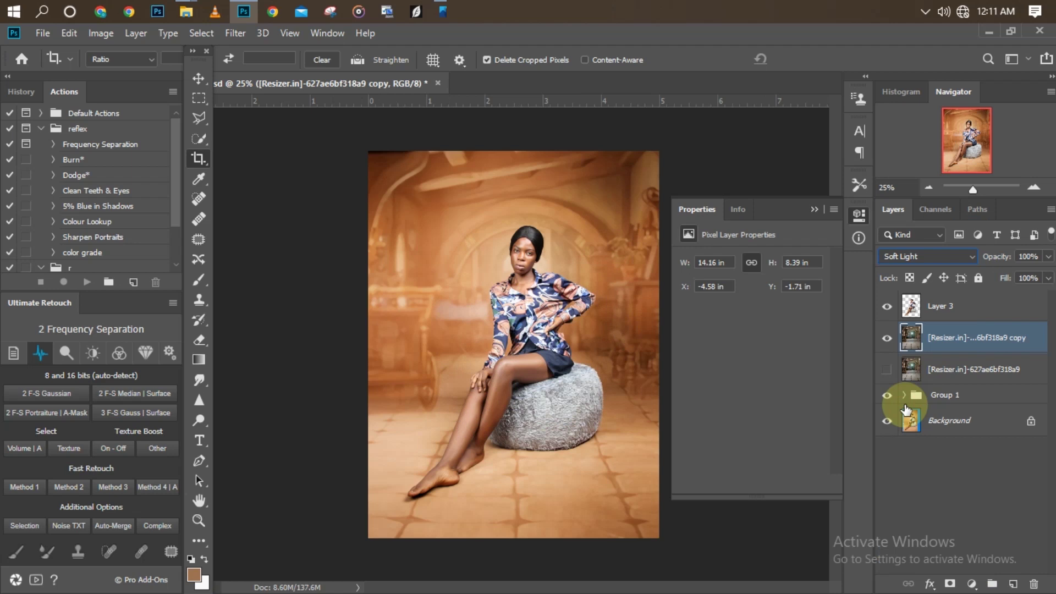
key("ctrl+minus")
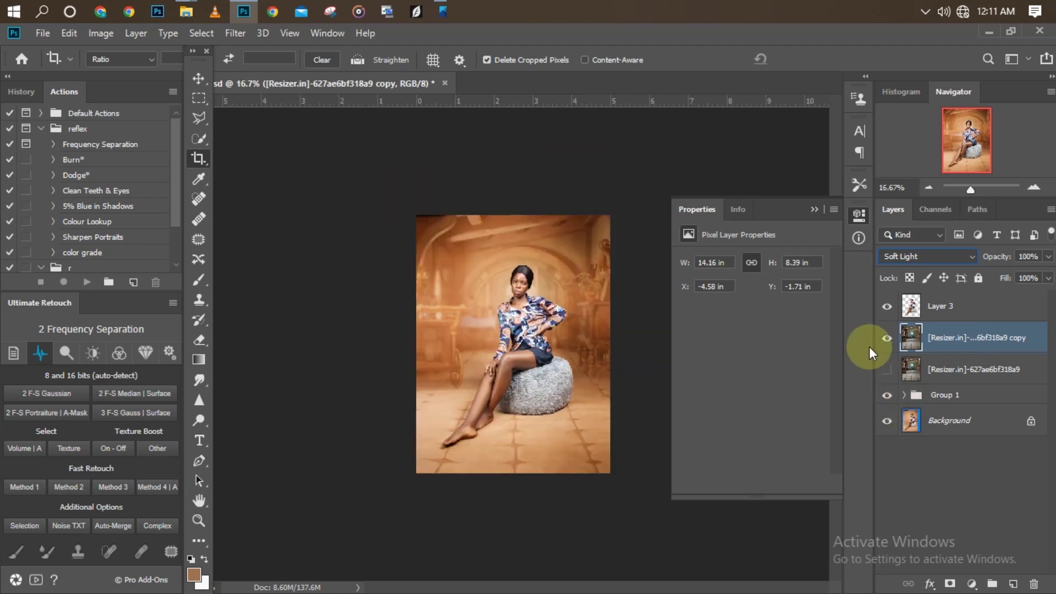
Show the original [Resizer.in]-627ae6bf318a9 layer and free-transform it to about 59% scale, rotated about -90° over the canvas
left_click(885, 369)
left_click(886, 369)
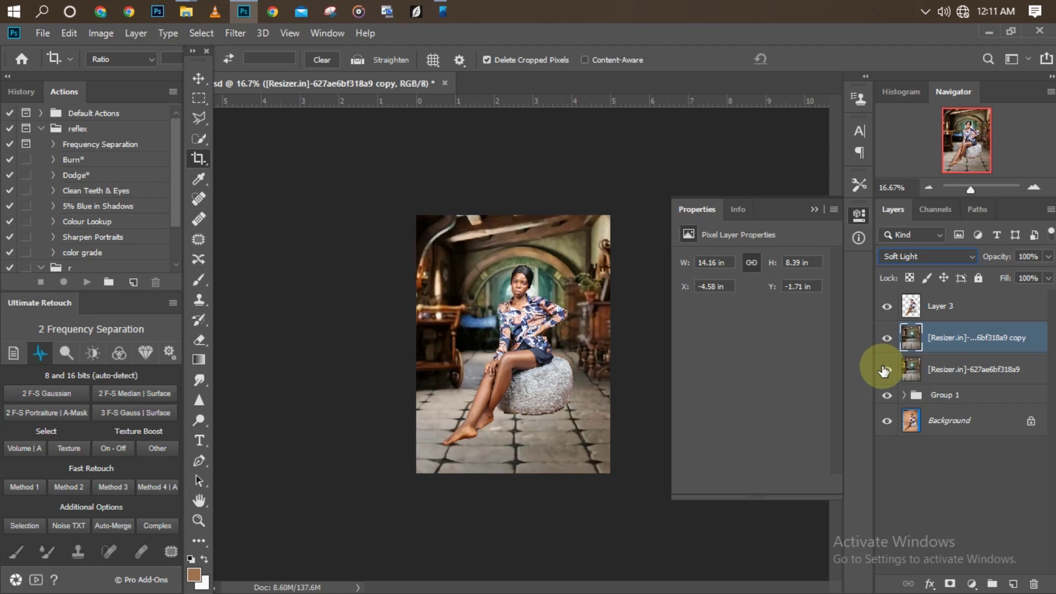
left_click(972, 374)
key("ctrl+t")
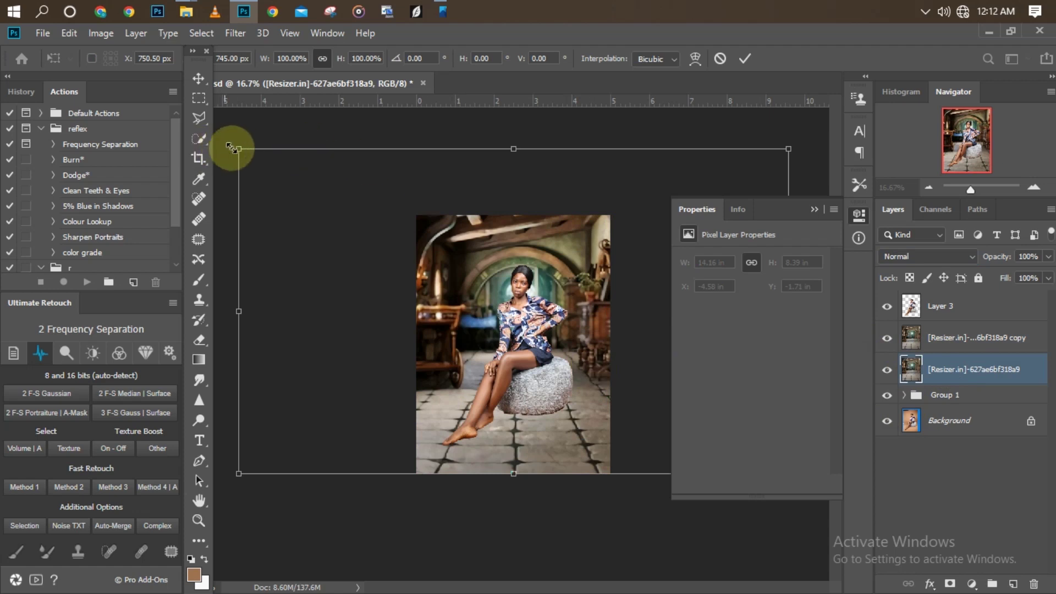
left_click_drag(239, 149, 506, 539)
left_click_drag(613, 461, 494, 430)
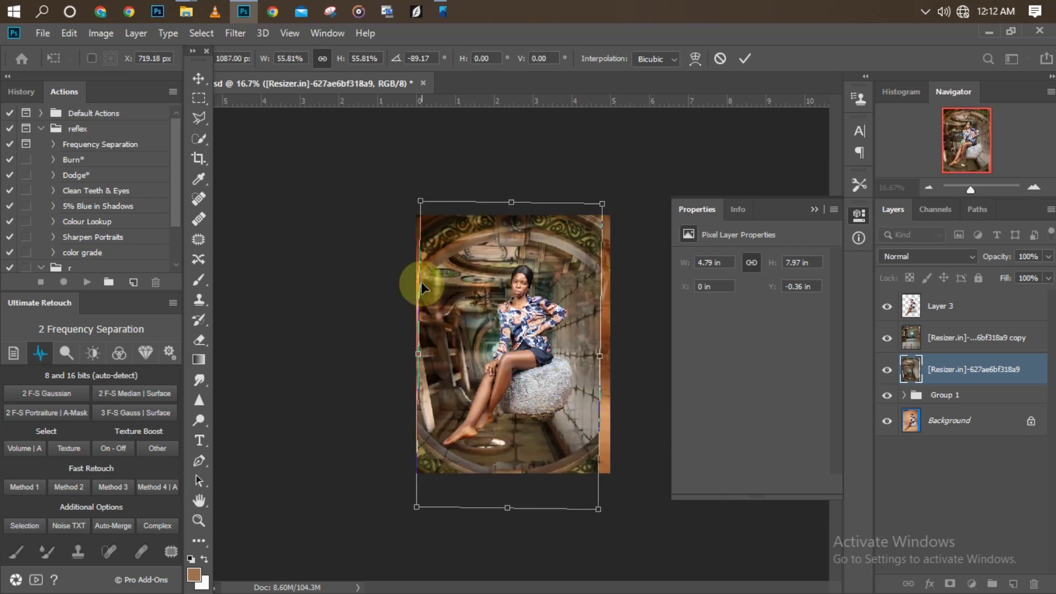
left_click_drag(401, 170, 396, 166)
left_click_drag(605, 356, 609, 353)
left_click_drag(419, 367, 419, 367)
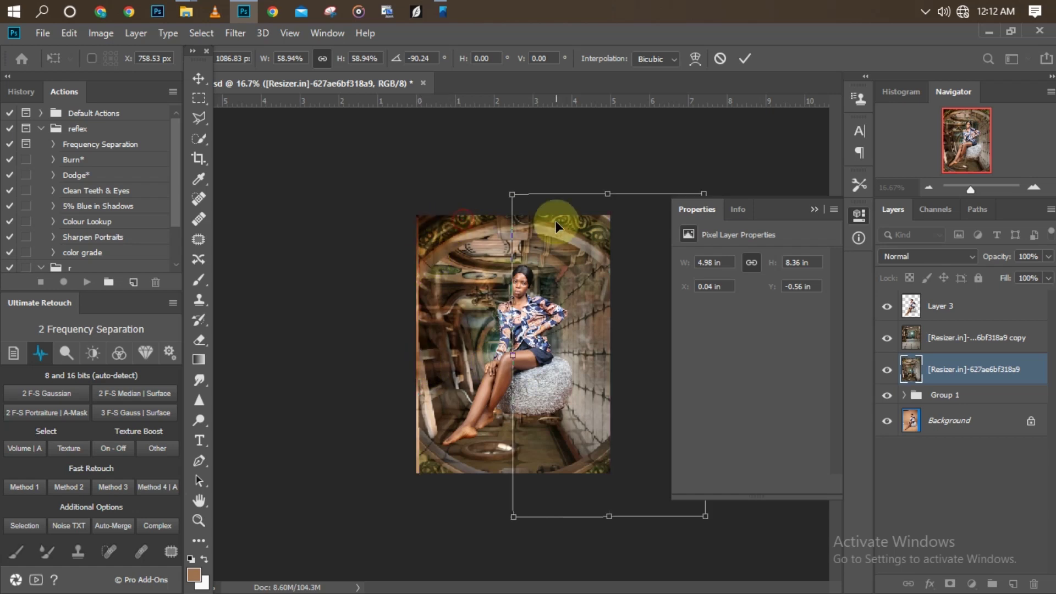
left_click_drag(555, 220, 597, 319)
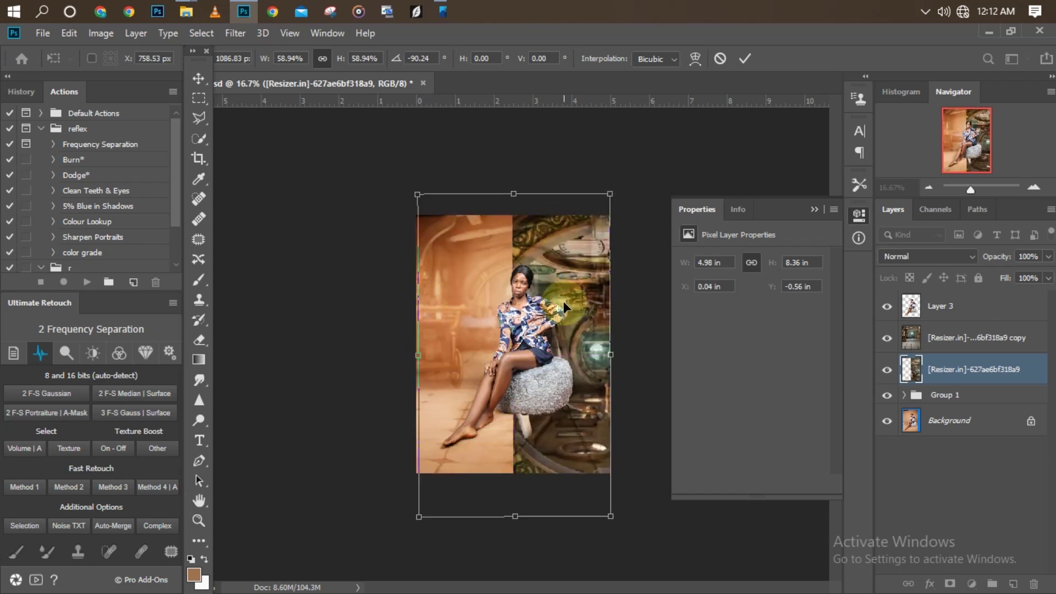
key("ctrl+z")
left_click(596, 239)
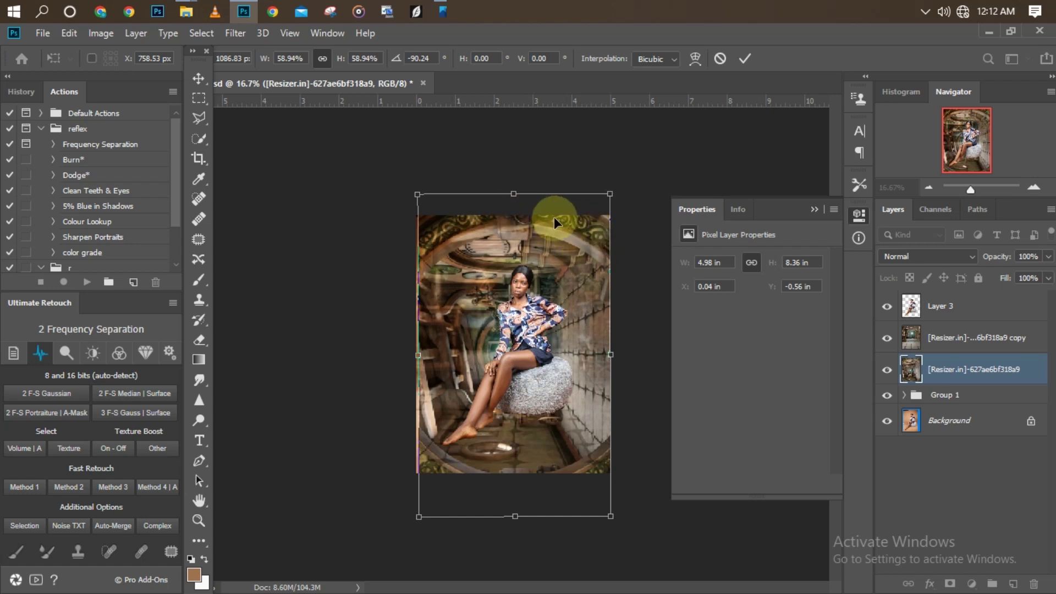
Nudge the rotated image, enlarge it to 59.45% so it spans the canvas width, and apply the transform
mouse_move(542, 409)
left_mouse_down()
mouse_move(539, 392)
mouse_move(516, 400)
mouse_move(542, 393)
left_mouse_up()
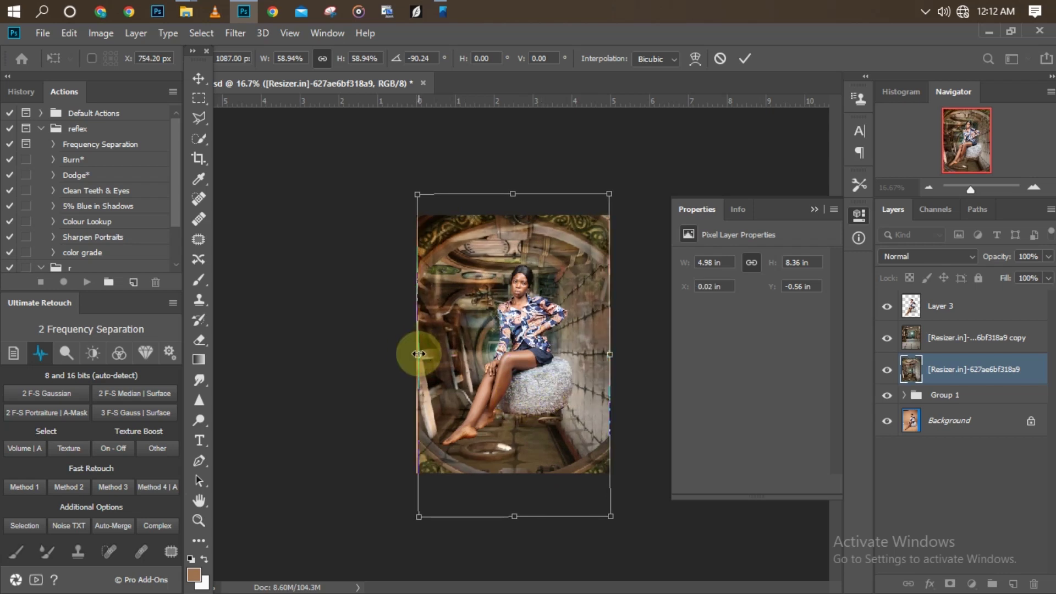
left_click_drag(416, 354, 413, 354)
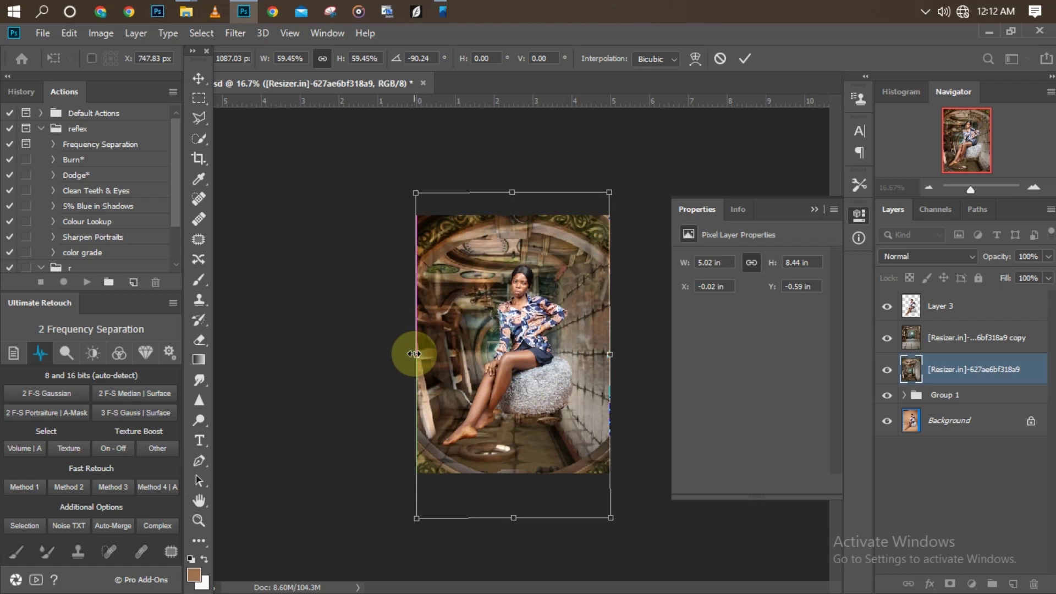
key("c")
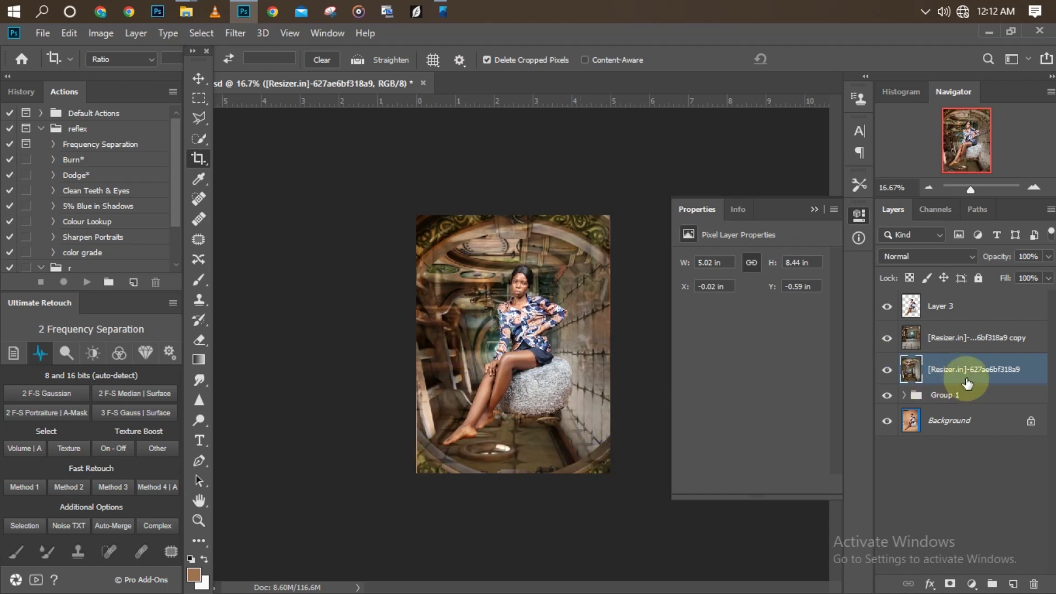
Add a layer mask to the rotated image and paint its centre black with a size 500 brush, leaving the outer round frame
left_click(950, 584)
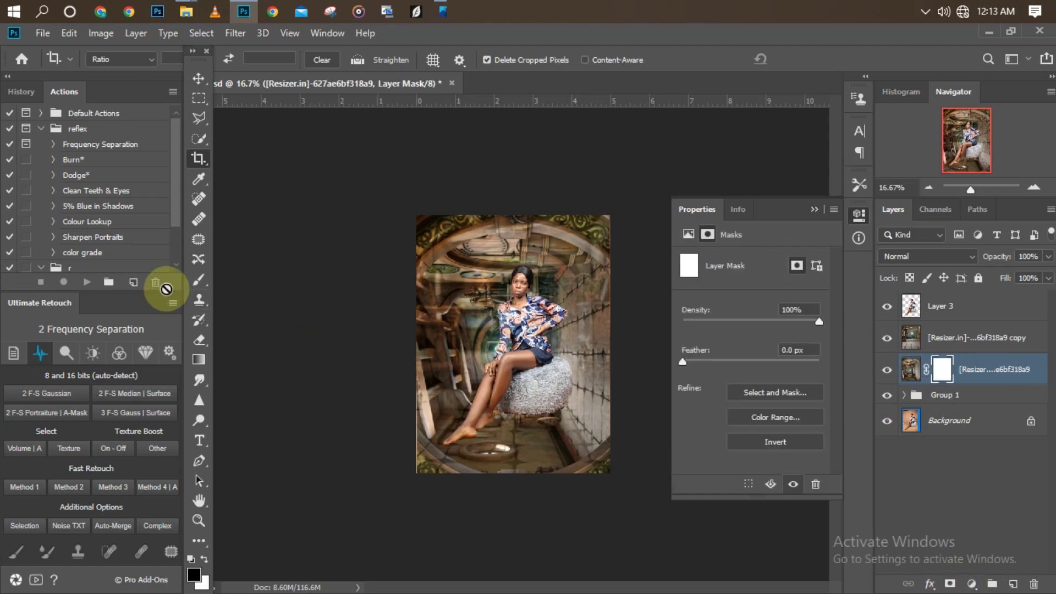
left_click(199, 281)
key("x")
key("bracketright")
key("bracketright")
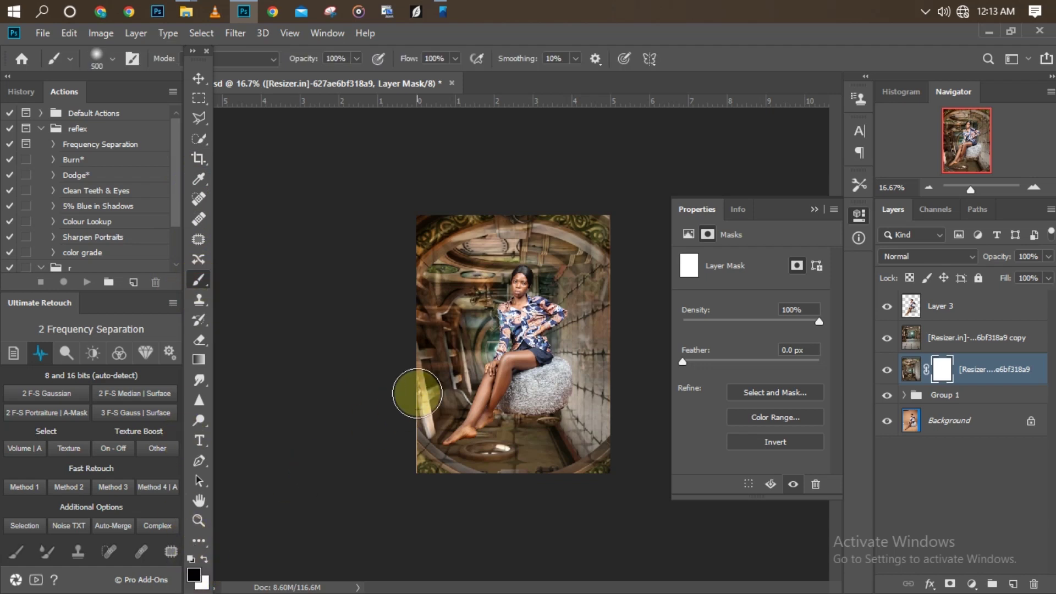
mouse_move(542, 325)
left_mouse_down()
mouse_move(480, 304)
mouse_move(551, 288)
mouse_move(566, 302)
mouse_move(532, 269)
mouse_move(562, 271)
mouse_move(582, 301)
mouse_move(588, 355)
mouse_move(588, 307)
mouse_move(592, 318)
mouse_move(589, 373)
mouse_move(598, 328)
mouse_move(573, 427)
mouse_move(603, 399)
mouse_move(534, 441)
mouse_move(551, 447)
mouse_move(516, 450)
mouse_move(465, 425)
mouse_move(483, 444)
mouse_move(509, 450)
mouse_move(473, 435)
mouse_move(442, 396)
mouse_move(472, 428)
mouse_move(444, 416)
mouse_move(427, 384)
mouse_move(435, 357)
mouse_move(504, 372)
mouse_move(452, 355)
mouse_move(531, 332)
mouse_move(530, 315)
mouse_move(550, 318)
mouse_move(571, 286)
mouse_move(540, 270)
mouse_move(490, 280)
mouse_move(447, 334)
mouse_move(504, 292)
mouse_move(450, 309)
mouse_move(432, 347)
mouse_move(472, 281)
mouse_move(509, 265)
mouse_move(461, 285)
left_mouse_up()
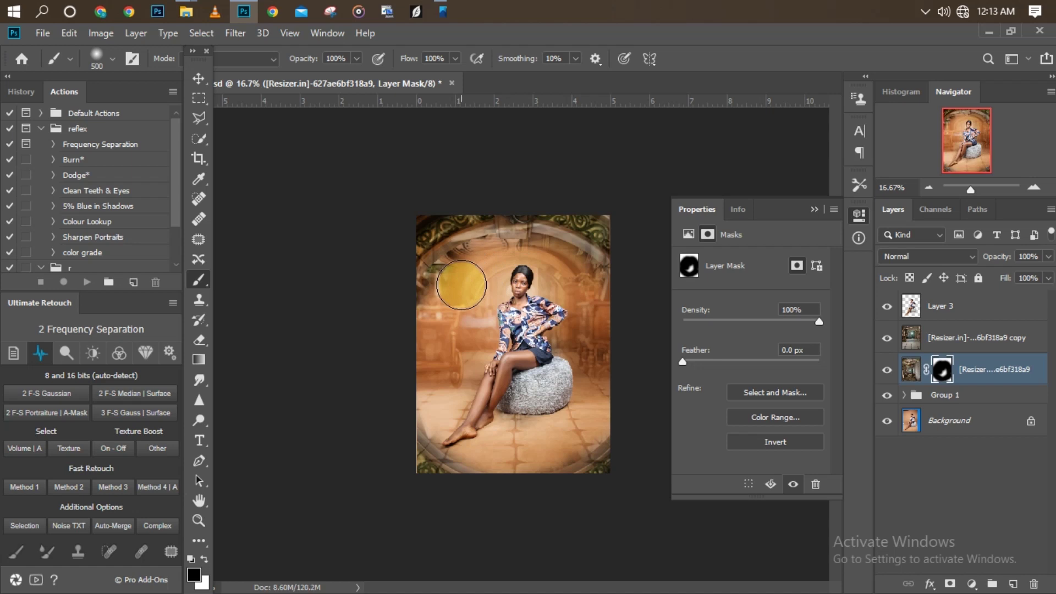
Refine the layer mask along the round frame's inner edge with black, using a size 150 brush
key("ctrl+plus")
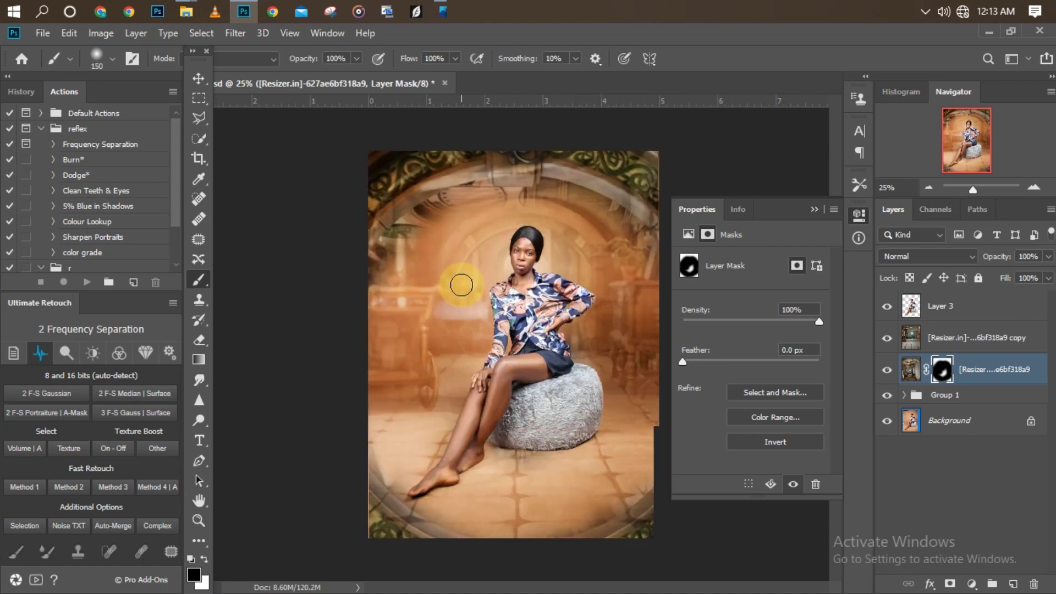
mouse_move(407, 235)
left_mouse_down()
mouse_move(386, 257)
mouse_move(463, 198)
mouse_move(454, 204)
mouse_move(574, 199)
mouse_move(677, 264)
mouse_move(580, 220)
mouse_move(518, 218)
mouse_move(511, 205)
mouse_move(549, 199)
mouse_move(485, 195)
mouse_move(502, 189)
mouse_move(558, 195)
mouse_move(495, 193)
mouse_move(456, 207)
mouse_move(474, 197)
mouse_move(423, 225)
mouse_move(441, 210)
mouse_move(380, 269)
mouse_move(372, 435)
mouse_move(393, 482)
mouse_move(543, 526)
mouse_move(619, 496)
mouse_move(554, 523)
left_mouse_up()
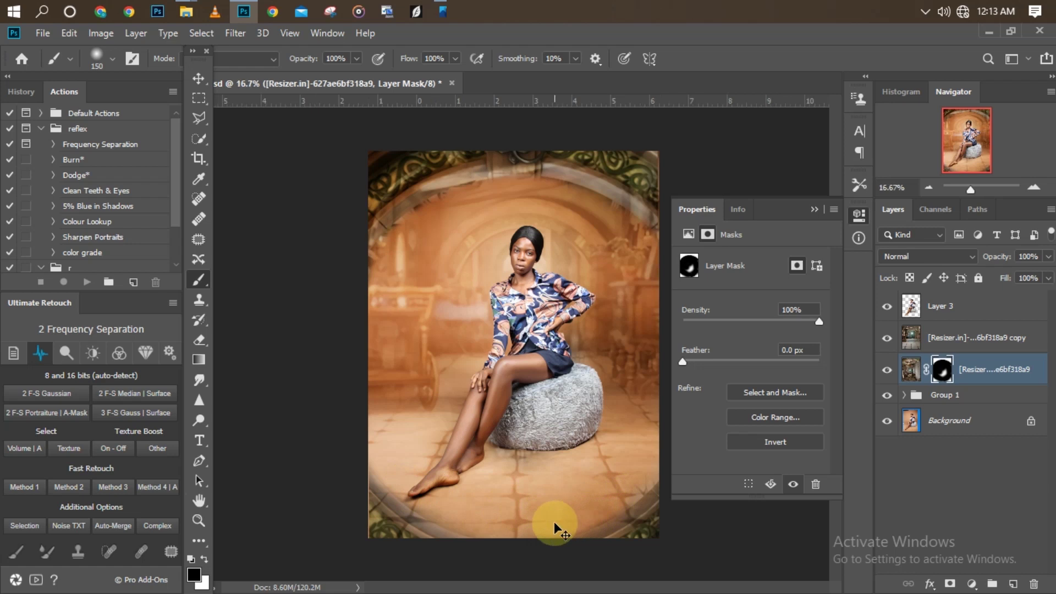
key("ctrl+plus")
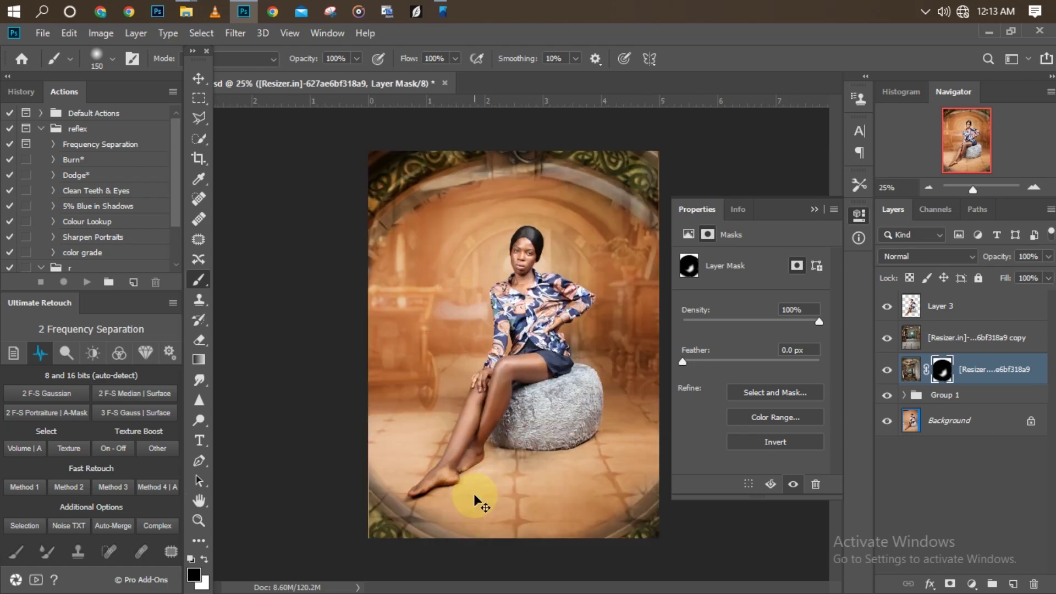
Move the masked [Resizer.in]-627ae6bf318a9 layer above its copy and set its blend mode to Soft Light
key("ctrl+minus")
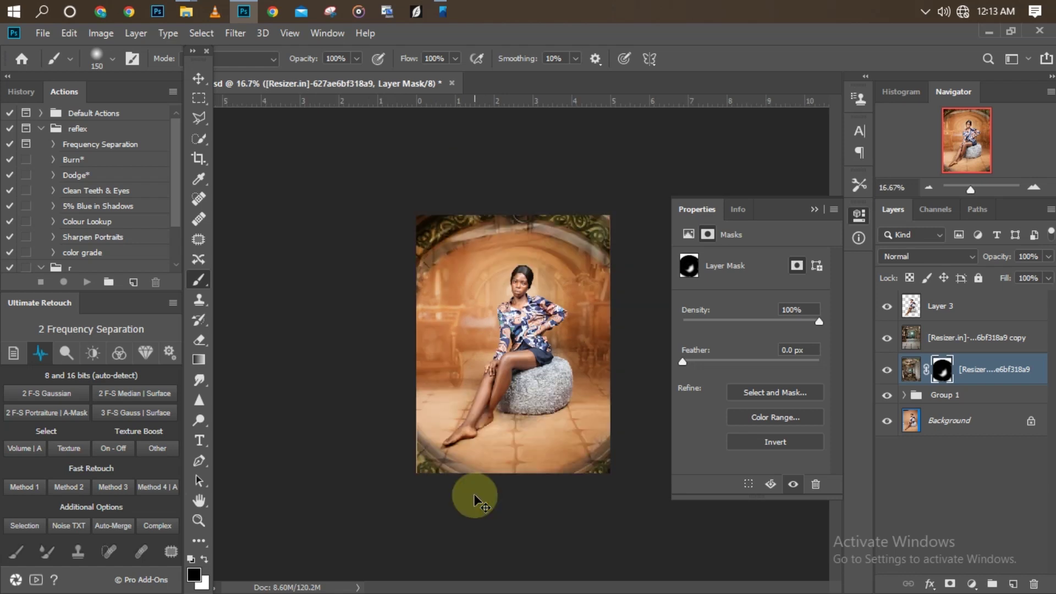
key("ctrl+plus")
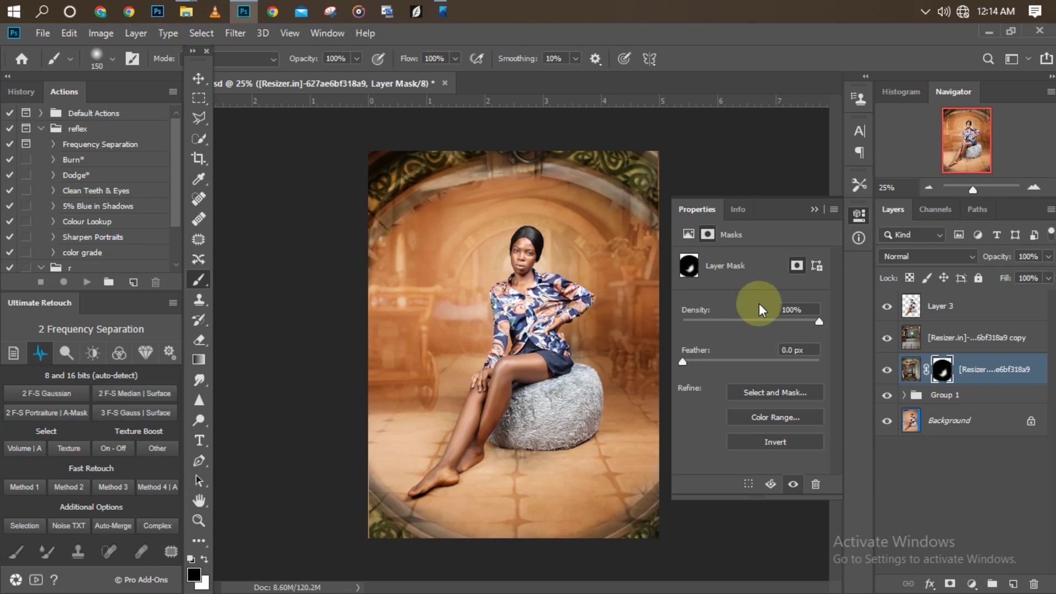
left_click(966, 339)
scroll(898, 256, "down", 13)
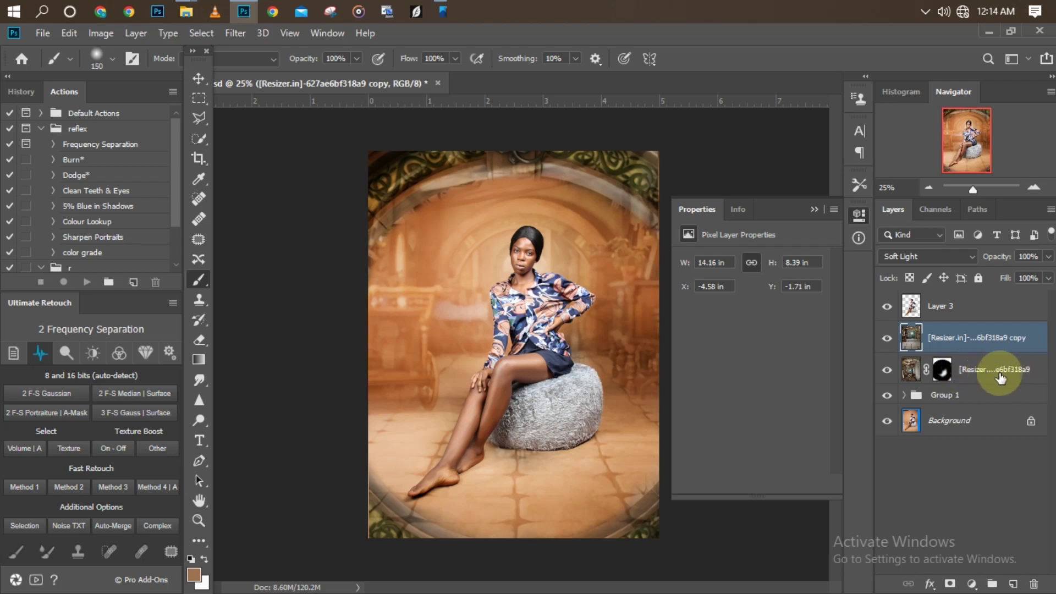
left_click_drag(1005, 379, 983, 322)
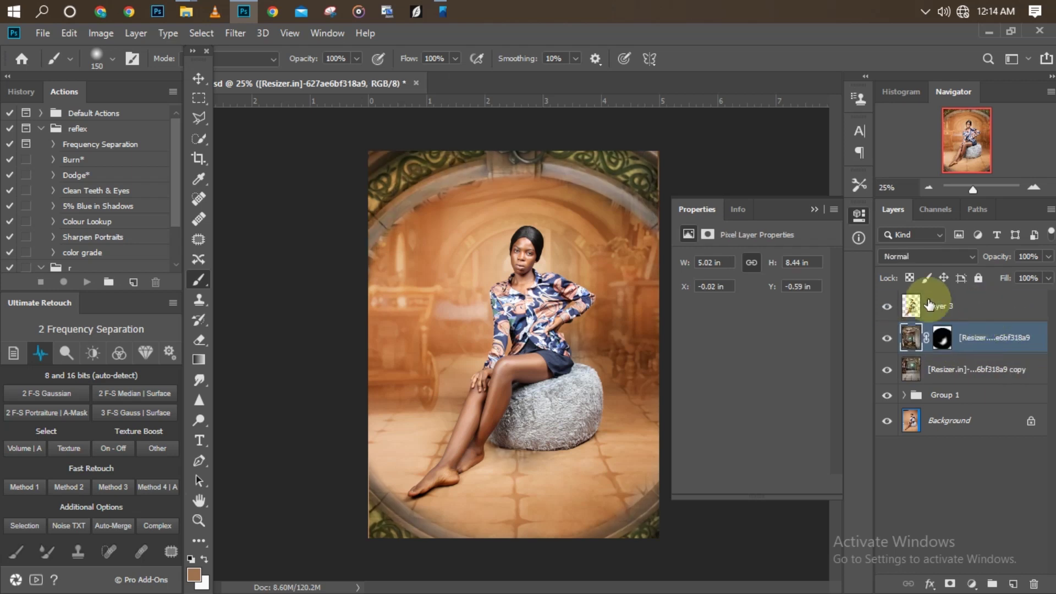
left_click(964, 257)
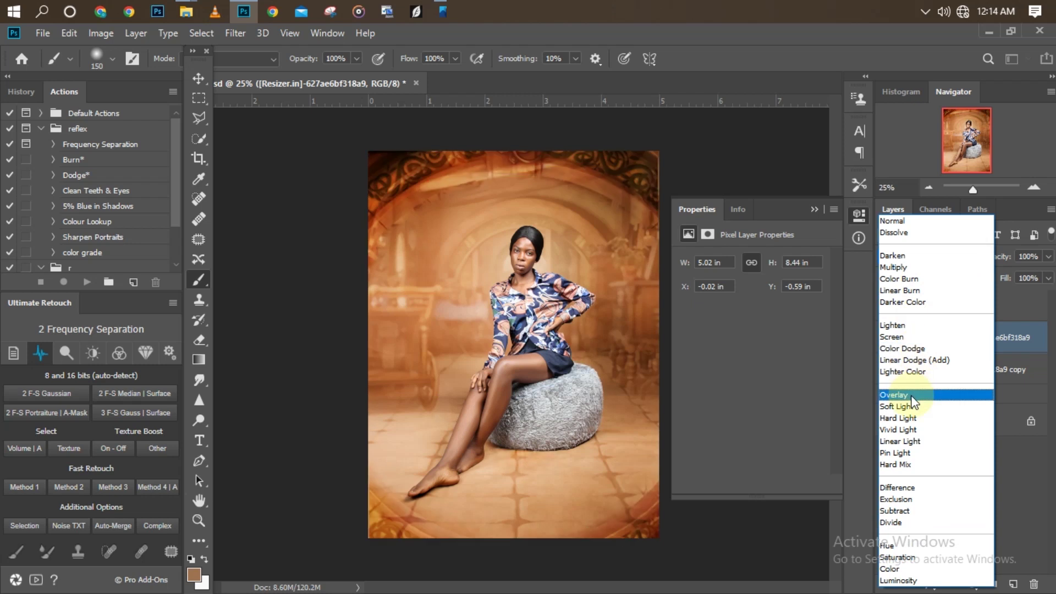
left_click(912, 408)
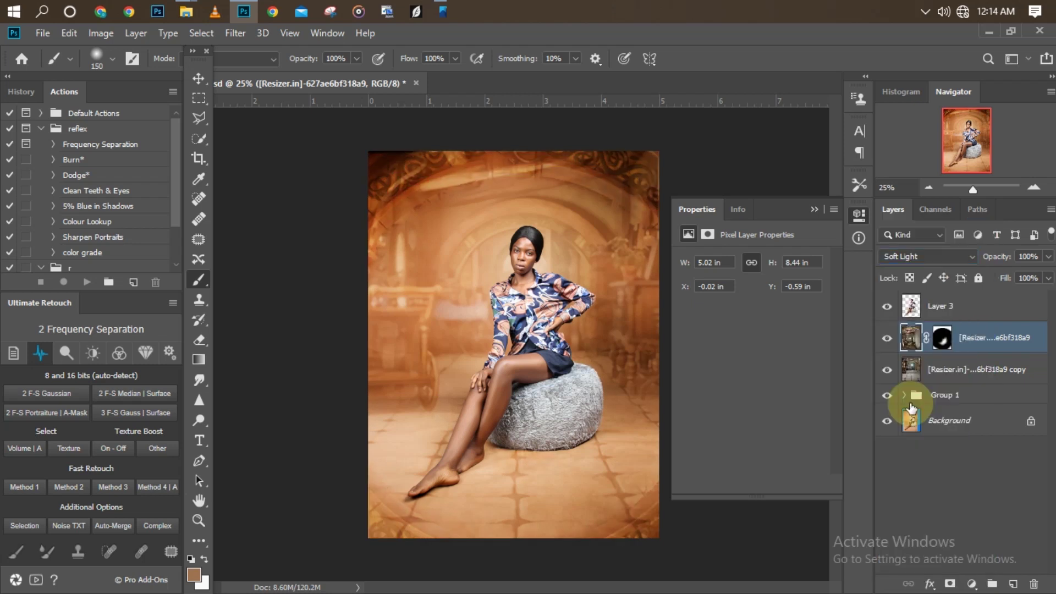
key("ctrl+minus")
key("ctrl+minus")
key("ctrl+plus")
key("ctrl+plus")
key("ctrl+minus")
key("ctrl+plus")
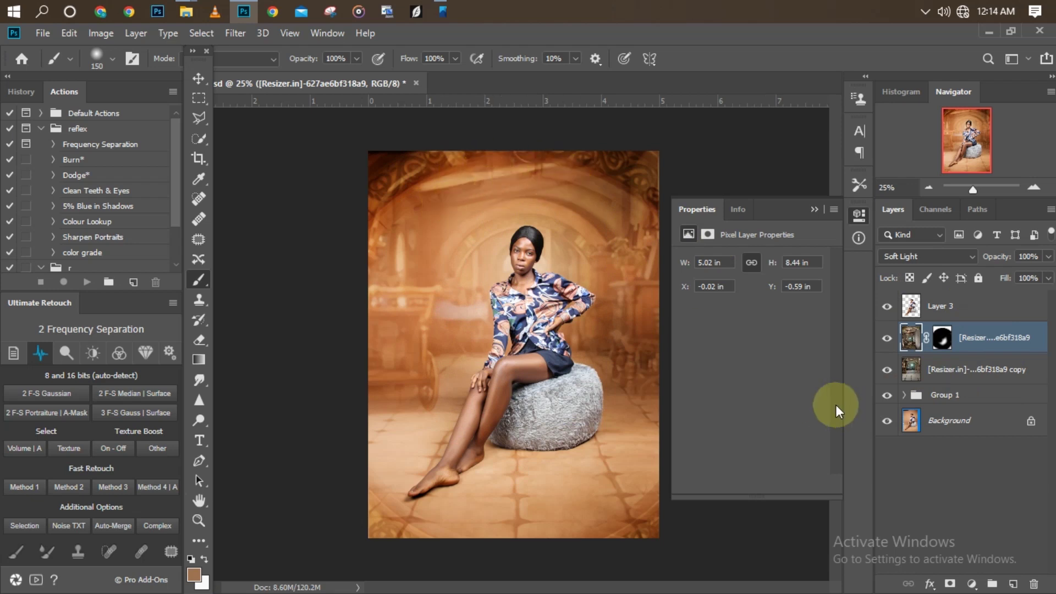
Add a layer mask to the [Resizer.in]-627ae6bf318a9 copy layer and paint black over the upper backdrop with a size 175 brush
left_click(982, 372)
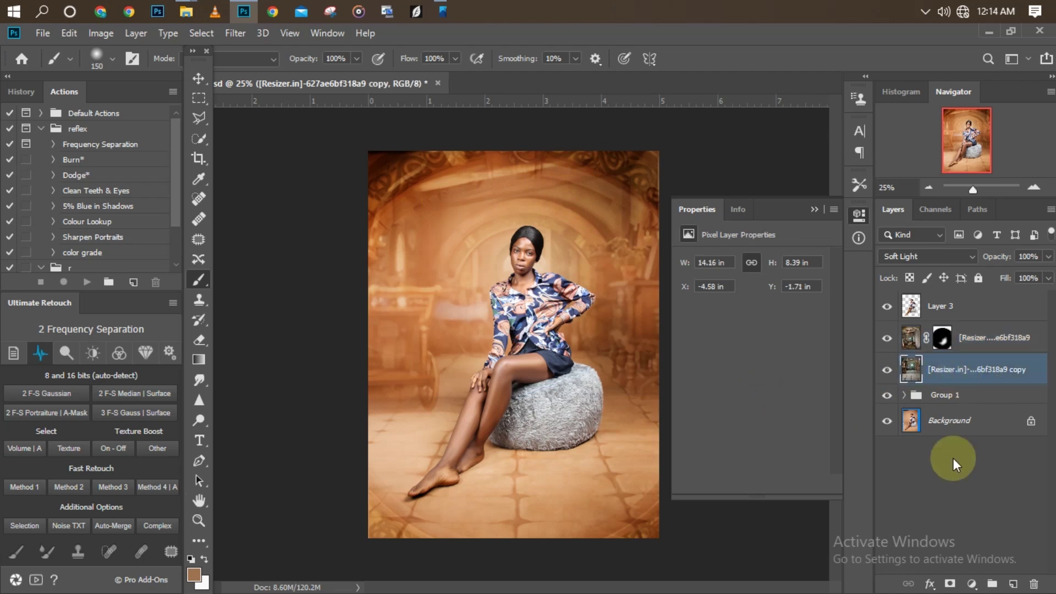
left_click(949, 584)
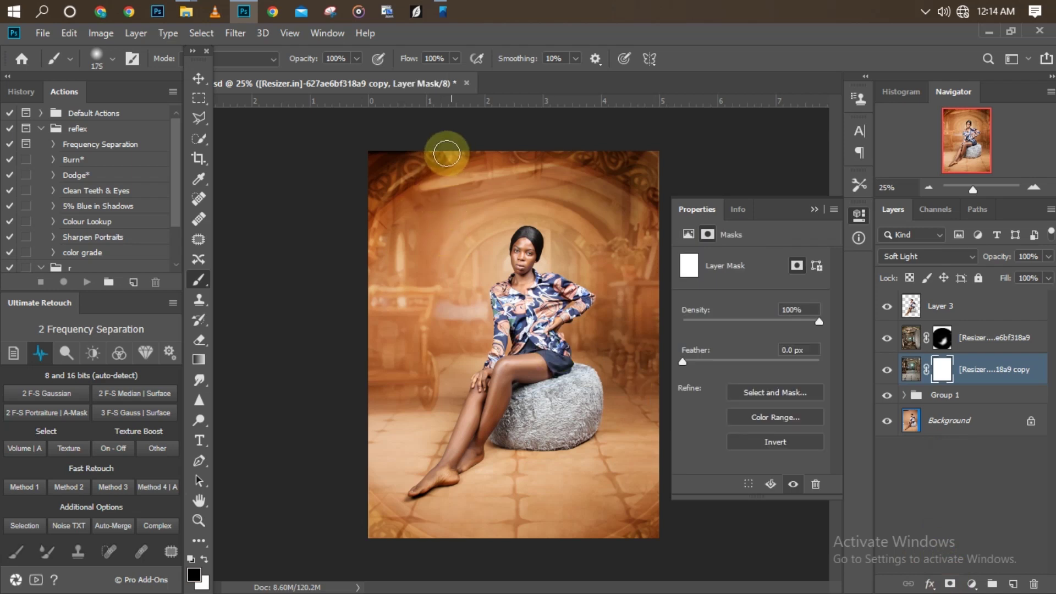
mouse_move(453, 180)
left_mouse_down()
mouse_move(540, 165)
mouse_move(434, 177)
mouse_move(505, 200)
mouse_move(478, 200)
mouse_move(566, 183)
mouse_move(446, 198)
left_mouse_up()
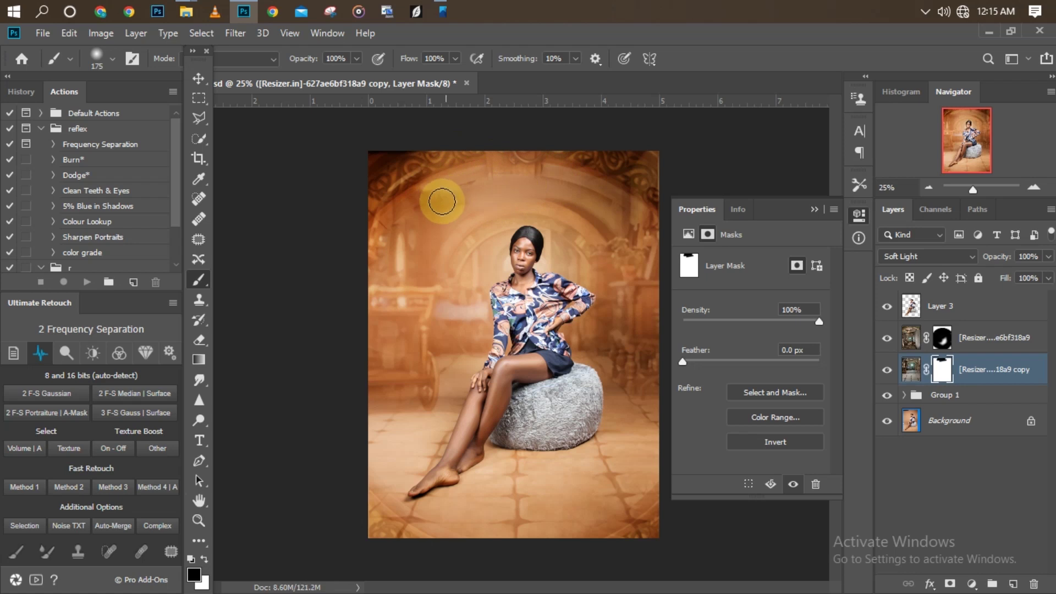
Examine the blending of the masked backdrop around the subject at several zoom levels
key("ctrl+minus")
key("ctrl+minus")
key("ctrl+plus")
key("ctrl+plus")
key("ctrl+minus")
key("ctrl+plus")
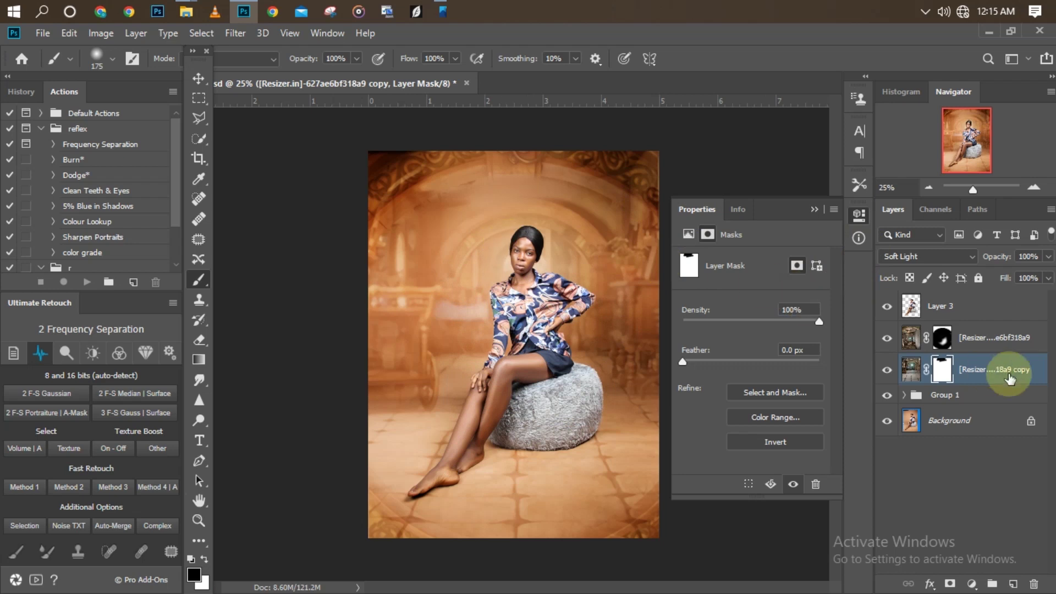
key("ctrl+minus")
key("ctrl+minus")
key("ctrl+plus")
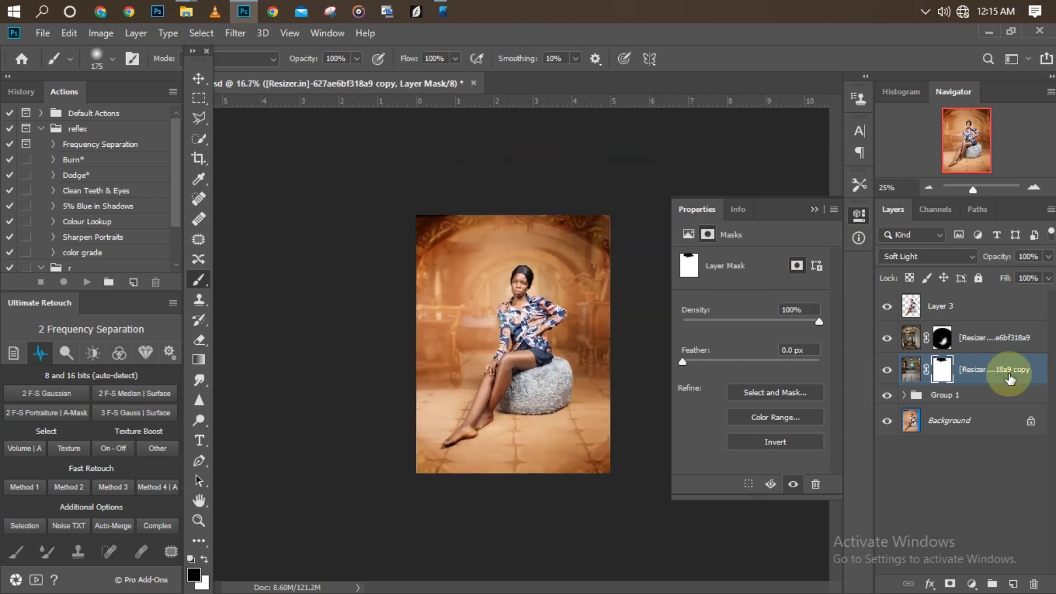
key("ctrl+plus")
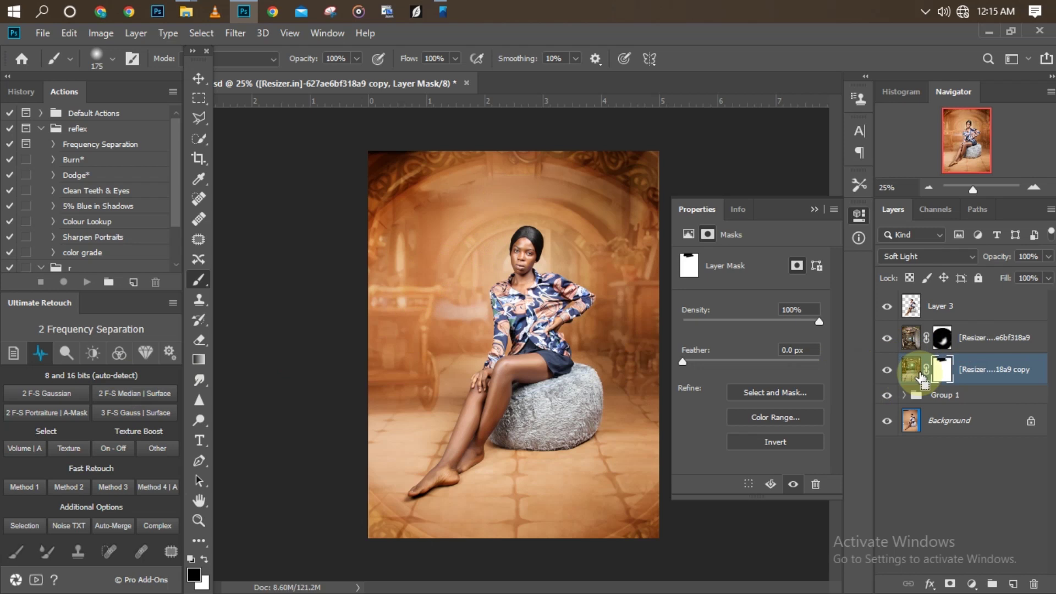
Try a duplicate of the masked copy layer at 41% opacity and delete that duplicate
key("ctrl+j")
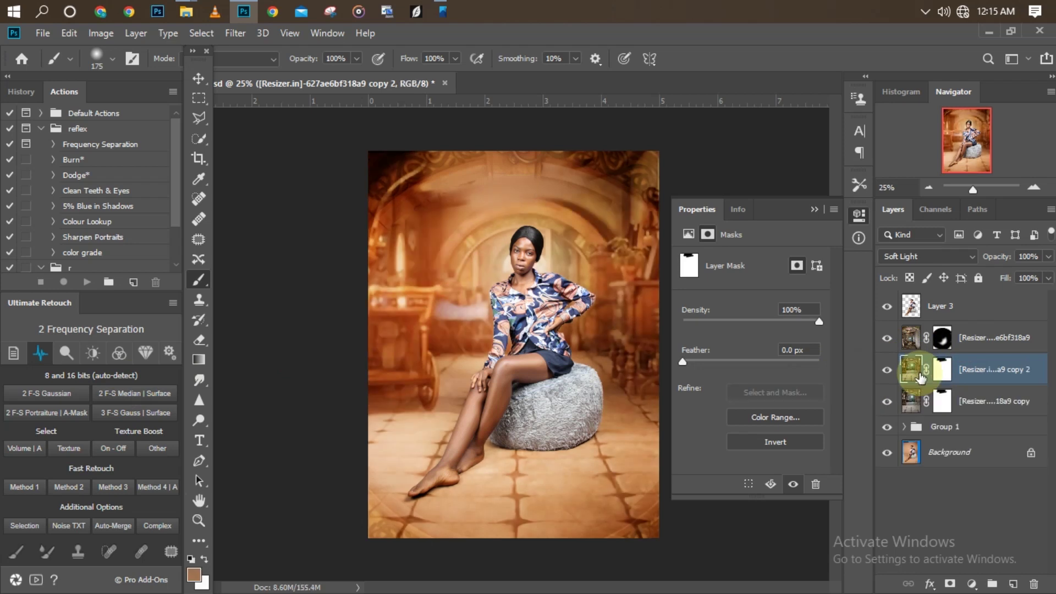
left_click(1047, 256)
left_click_drag(1048, 273, 1007, 274)
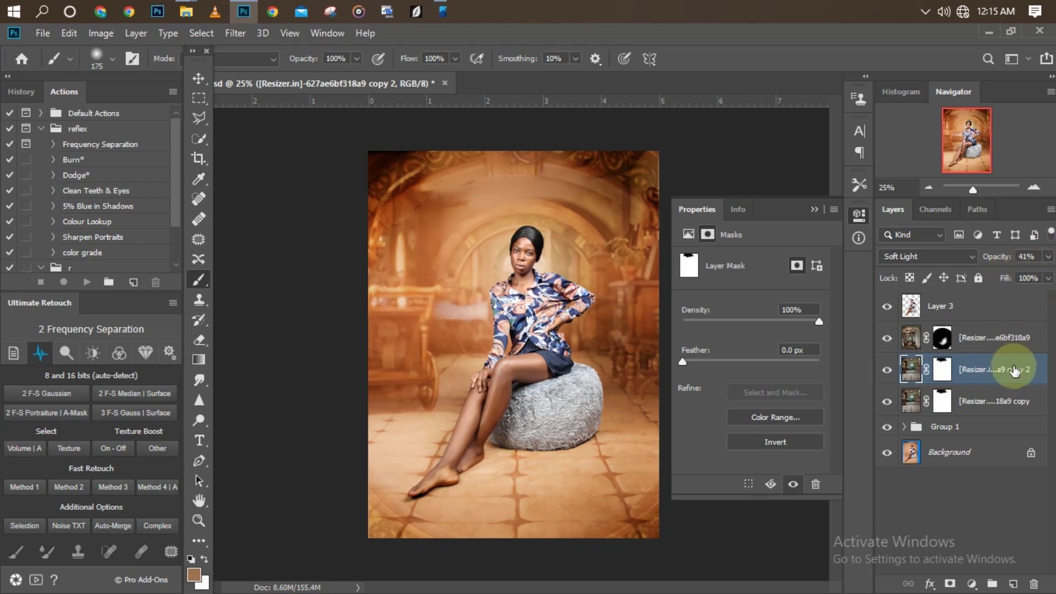
key("Delete")
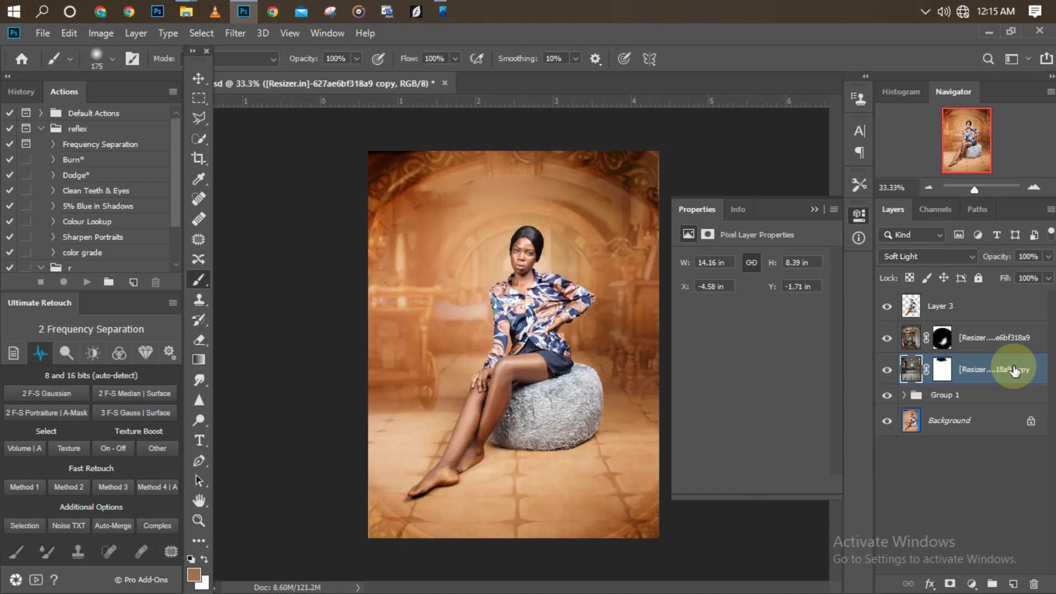
key("ctrl+plus")
key("ctrl+minus")
key("ctrl+minus")
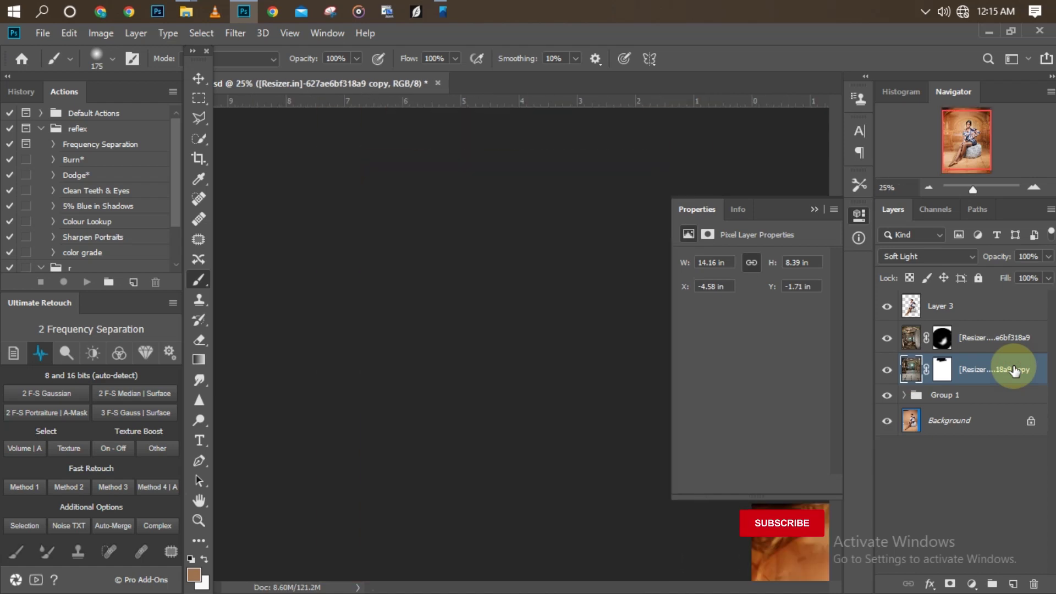
key("ctrl+plus")
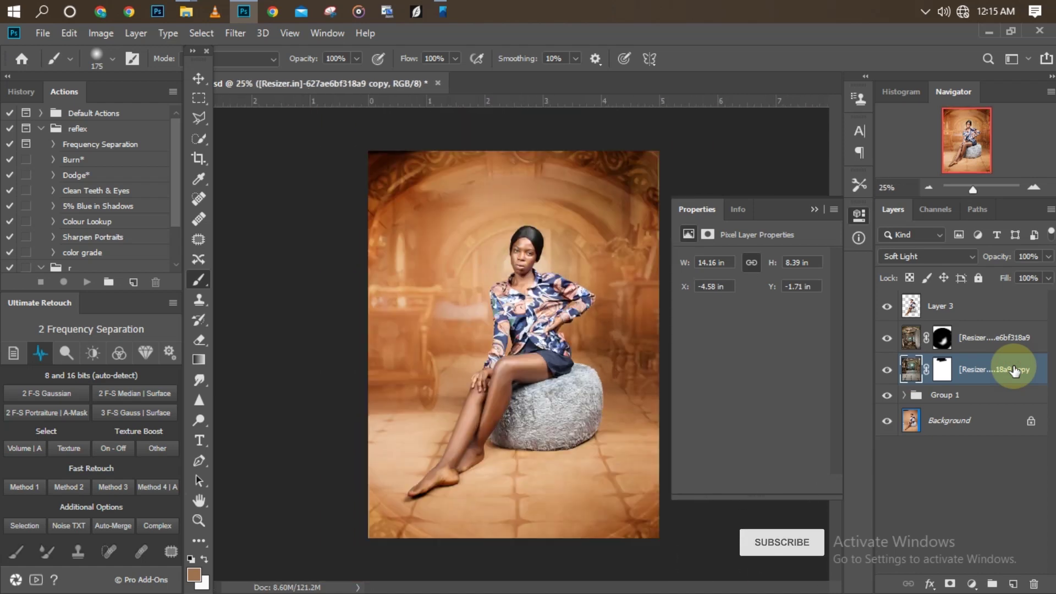
key("ctrl+minus")
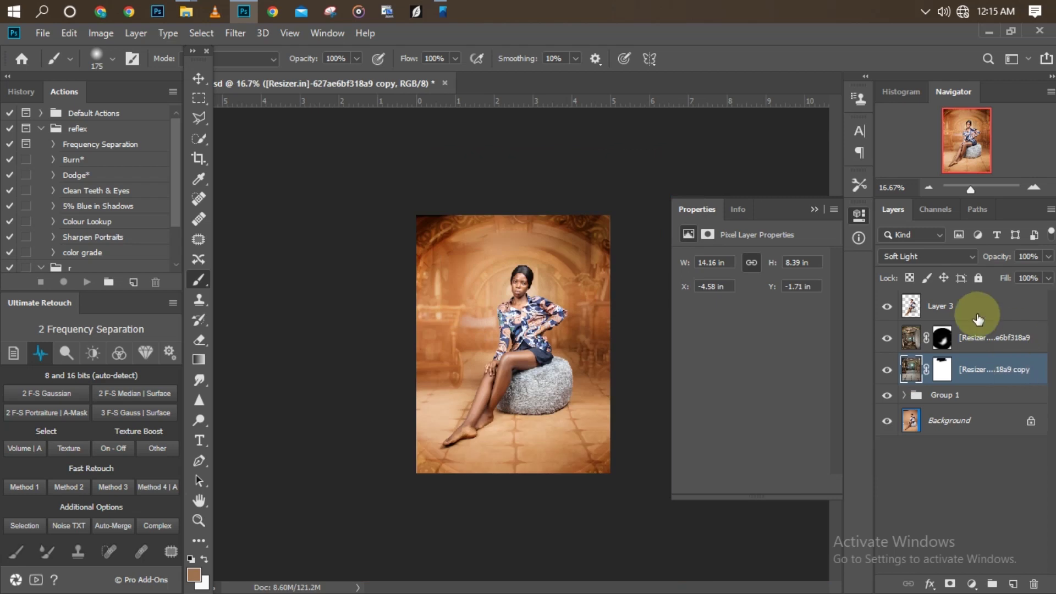
Add a Selective Color adjustment layer above Layer 3 and set the Cyan of the Reds to -14%
left_click(973, 310)
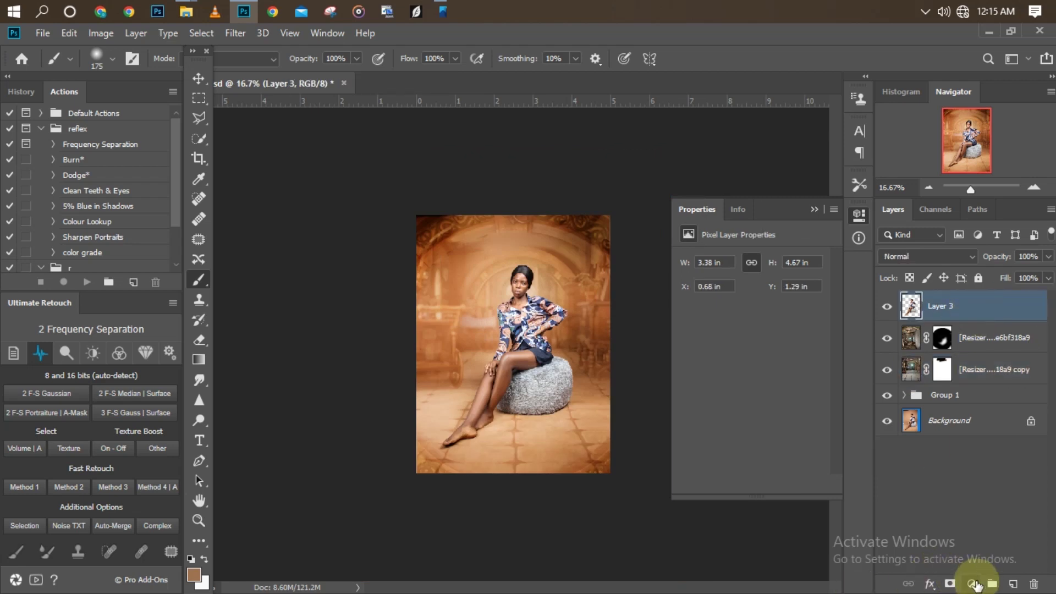
left_click(973, 584)
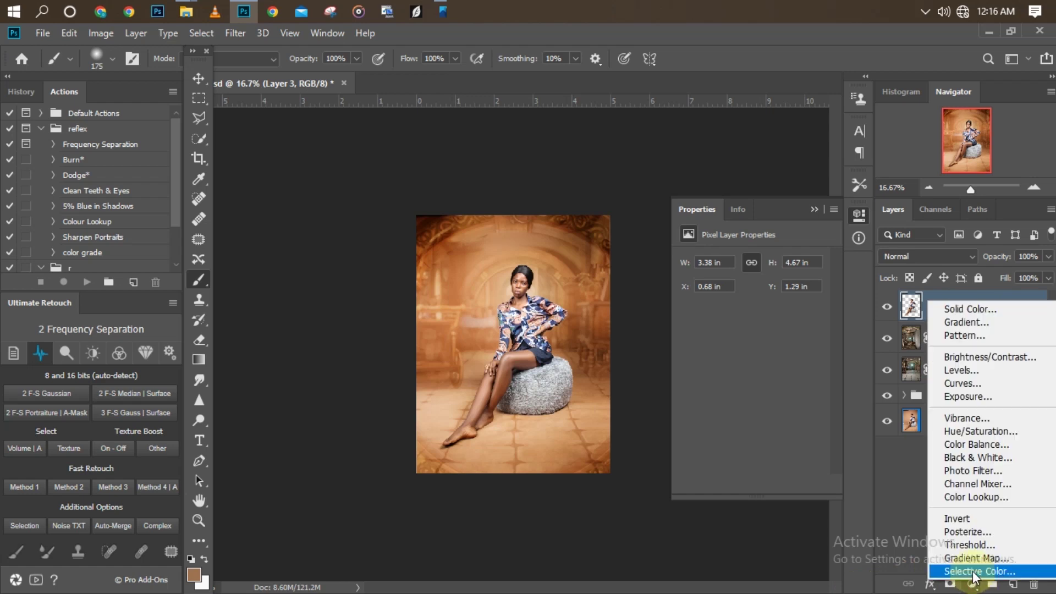
left_click(974, 572)
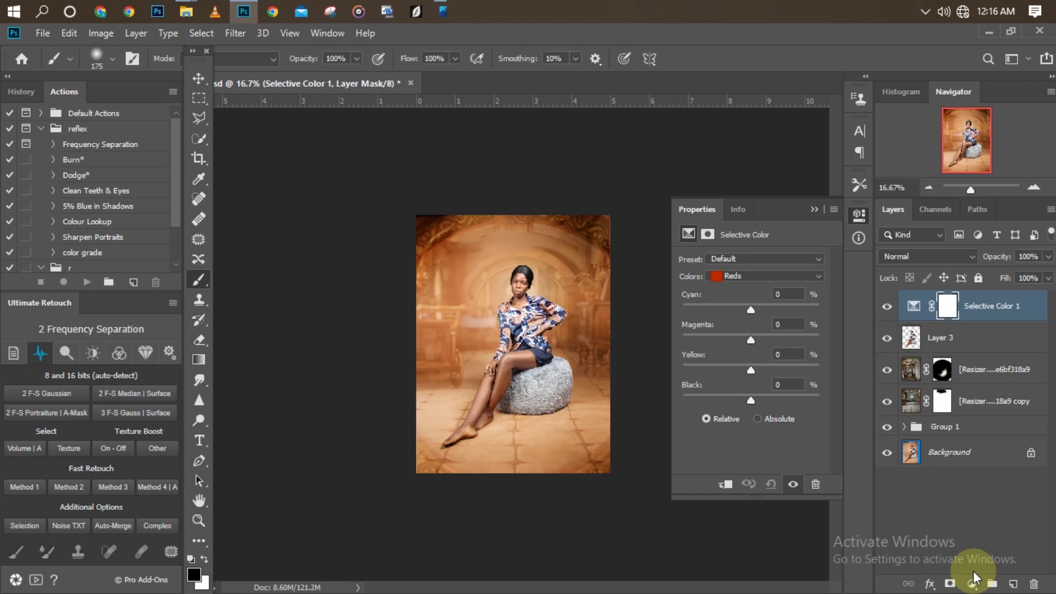
key("ctrl+plus")
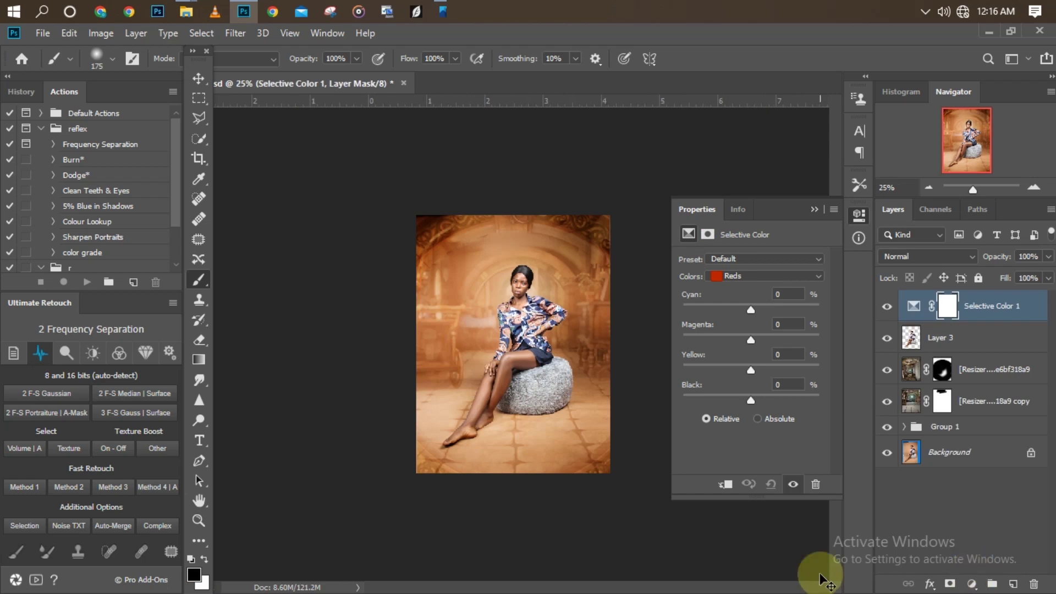
key("ctrl+minus")
key("ctrl+plus")
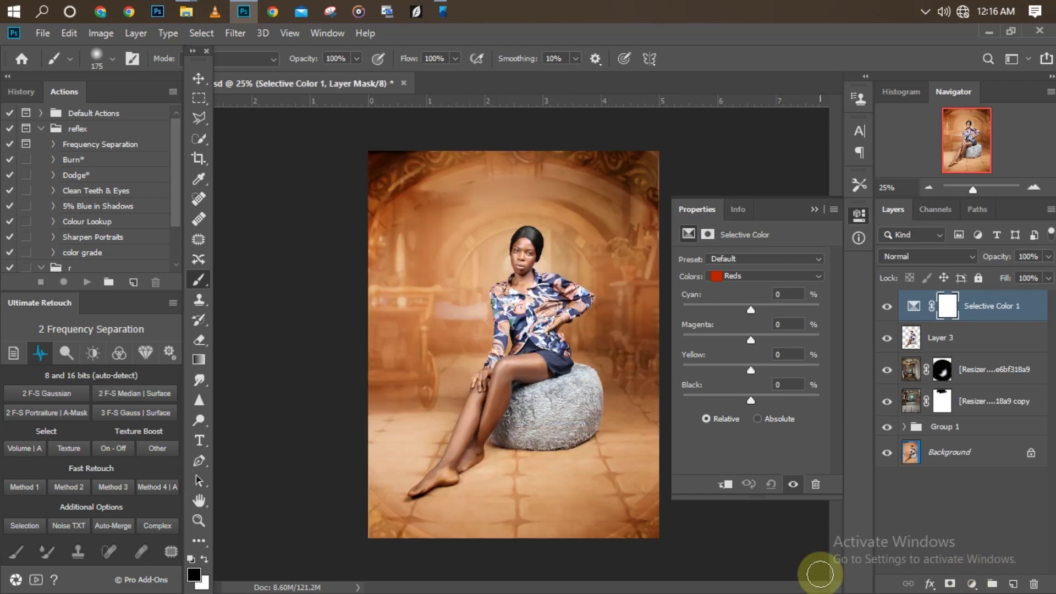
mouse_move(754, 309)
left_mouse_down()
mouse_move(800, 303)
mouse_move(741, 308)
left_mouse_up()
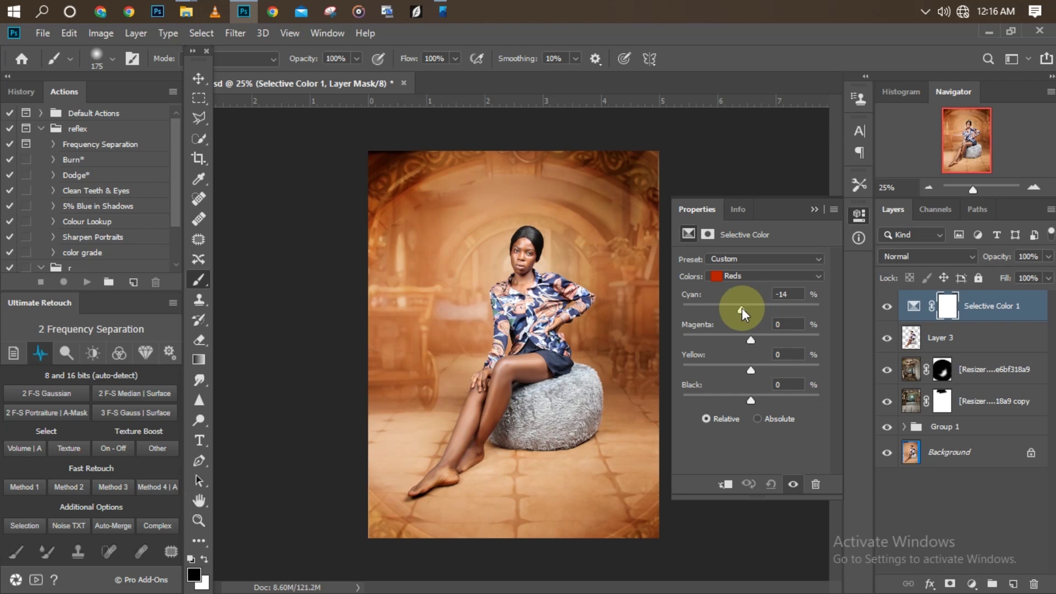
In the Selective Color adjustment, set Black to +15% for the Blacks and +8% for the Neutrals
left_click(788, 277)
left_click(765, 383)
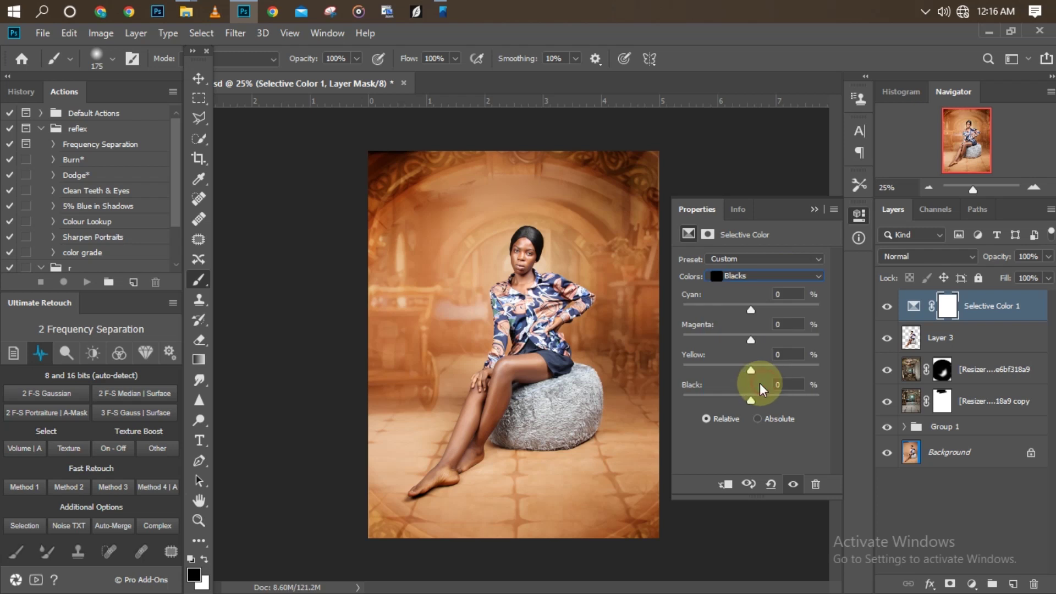
left_click_drag(751, 401, 756, 400)
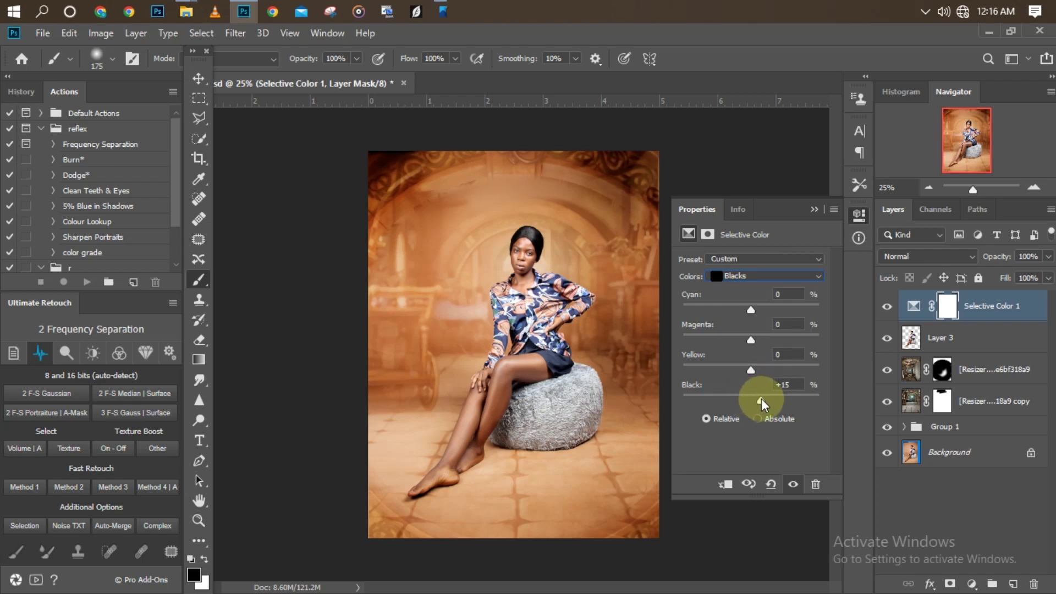
left_click(752, 278)
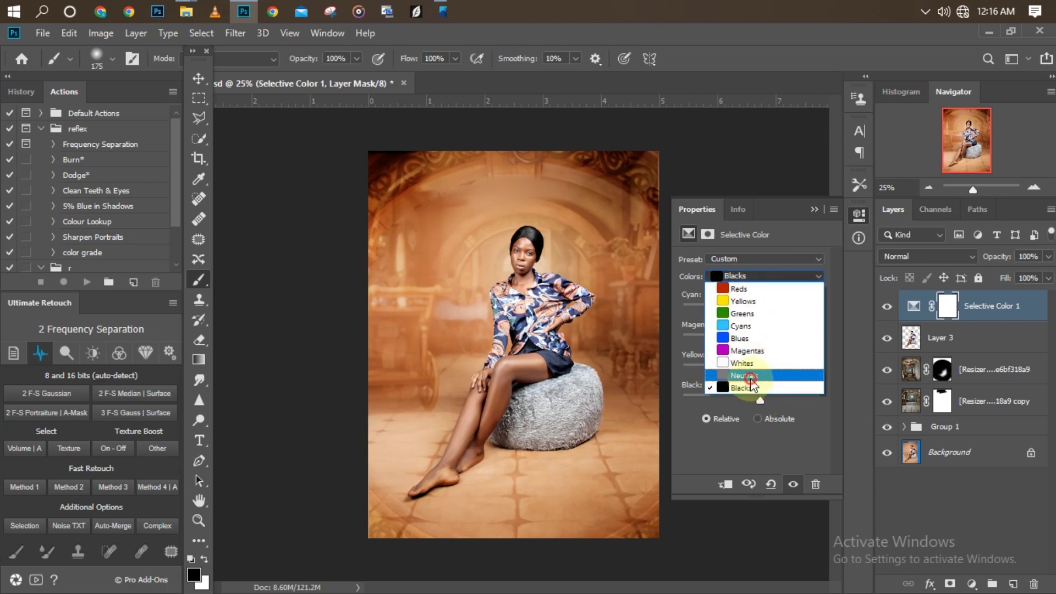
left_click(750, 377)
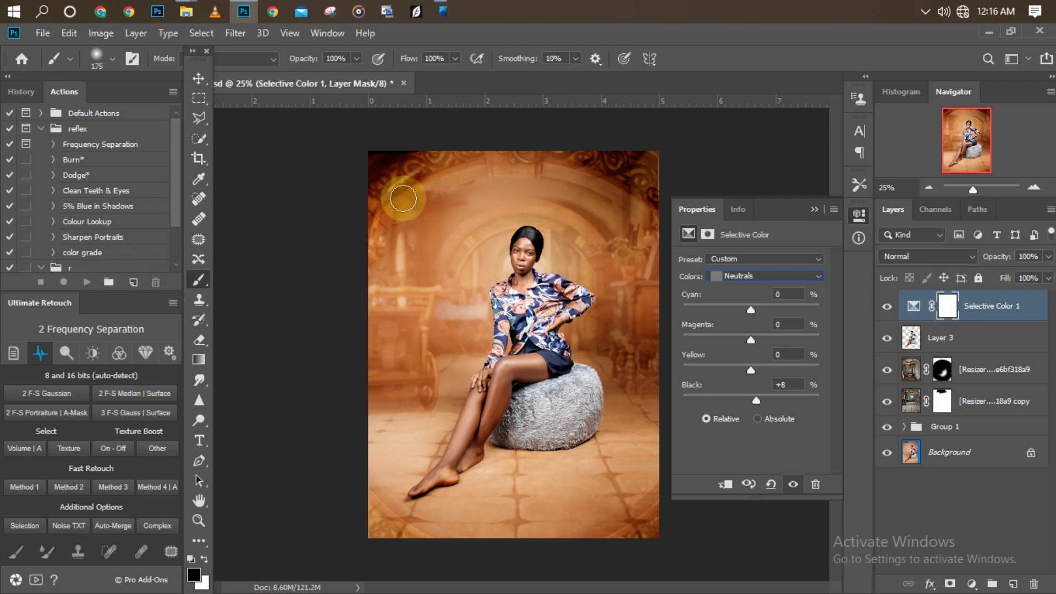
Paint black along the upper edge of the Selective Color mask with a size 400 brush
left_click_drag(430, 179, 385, 192)
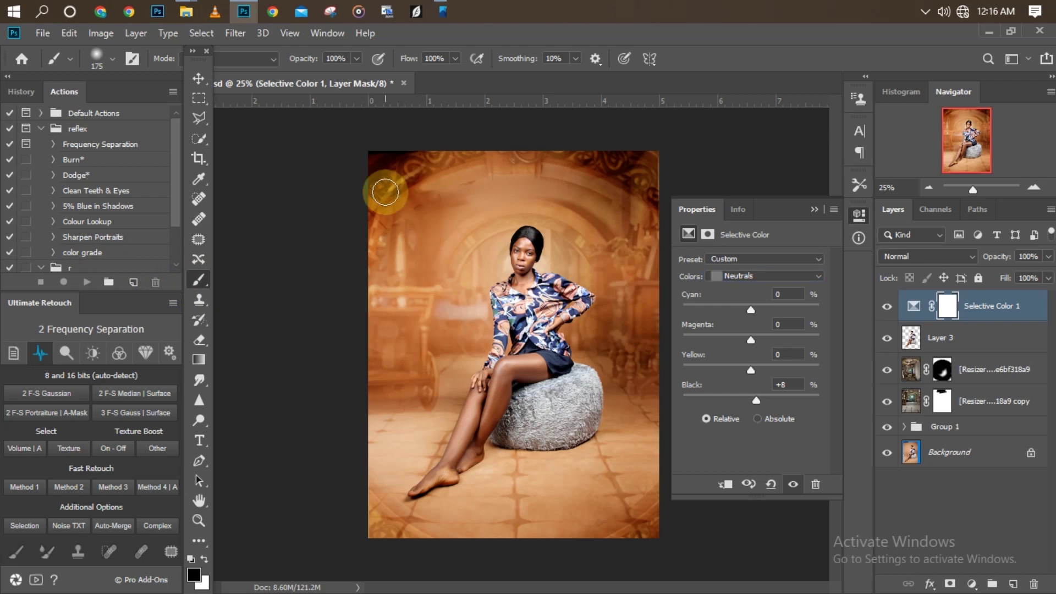
key("bracketright")
key("bracketright")
key("bracketright")
key("bracketright")
mouse_move(324, 178)
left_mouse_down()
mouse_move(401, 169)
mouse_move(361, 181)
mouse_move(438, 157)
mouse_move(592, 191)
mouse_move(589, 141)
mouse_move(596, 157)
mouse_move(342, 153)
mouse_move(365, 160)
mouse_move(358, 322)
mouse_move(834, 130)
left_mouse_up()
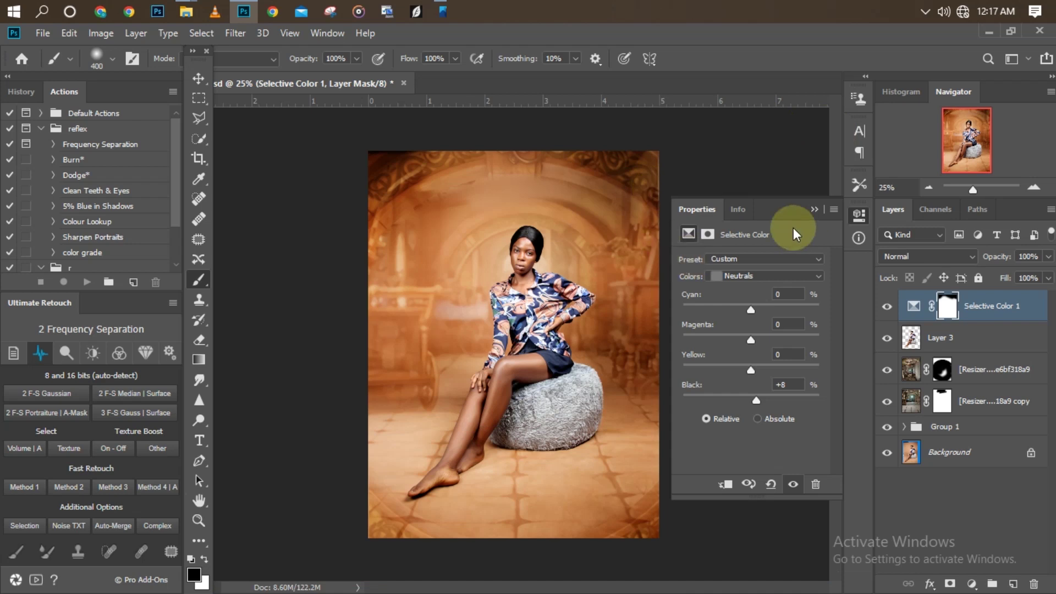
Add a Color Lookup adjustment layer above Selective Color 1 using the Adoras - Standard.3dl 3D LUT
key("v")
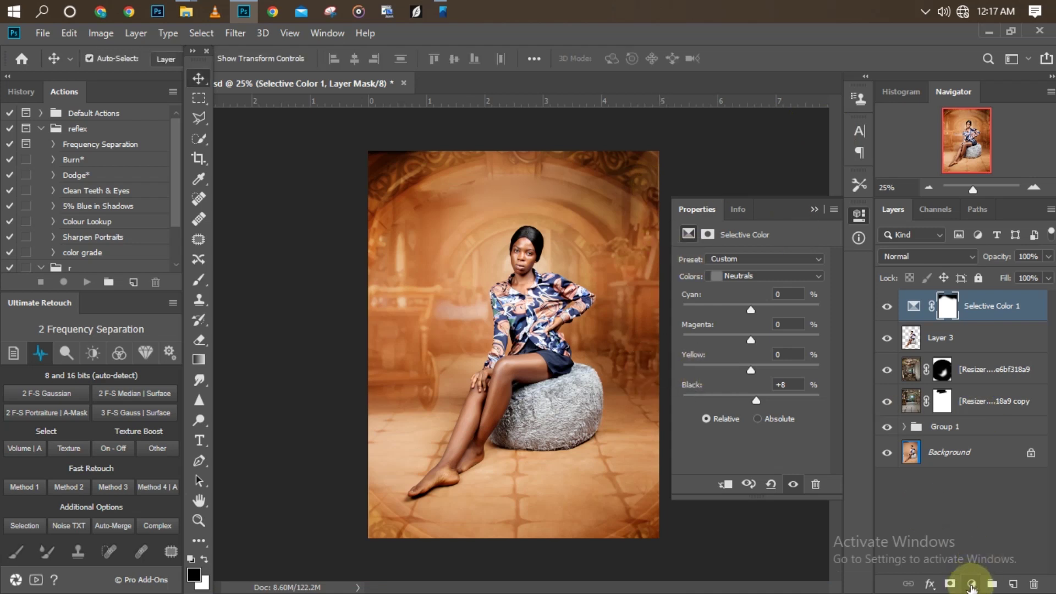
left_click(972, 584)
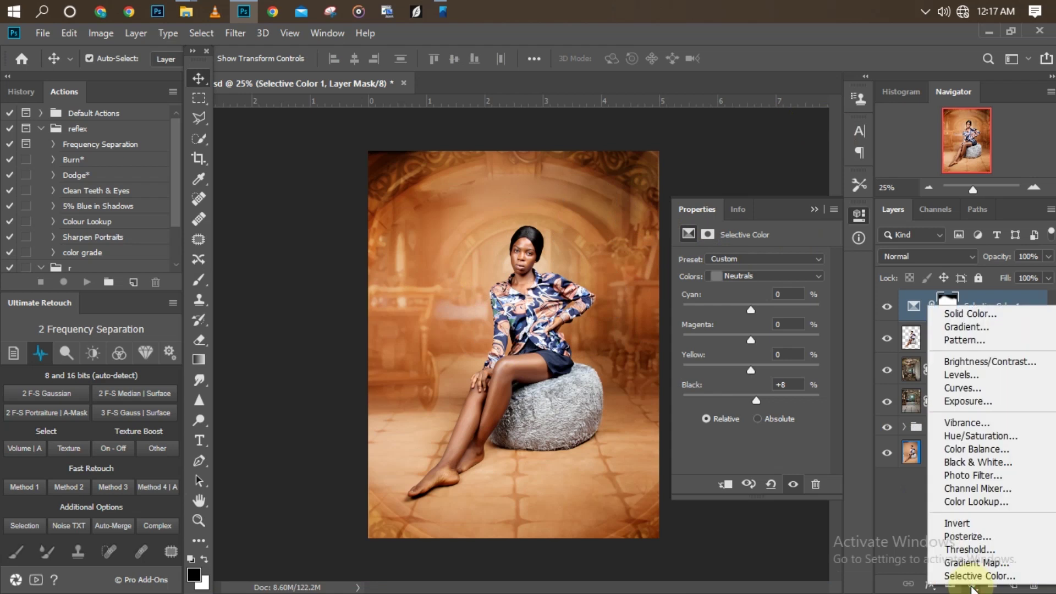
left_click(984, 507)
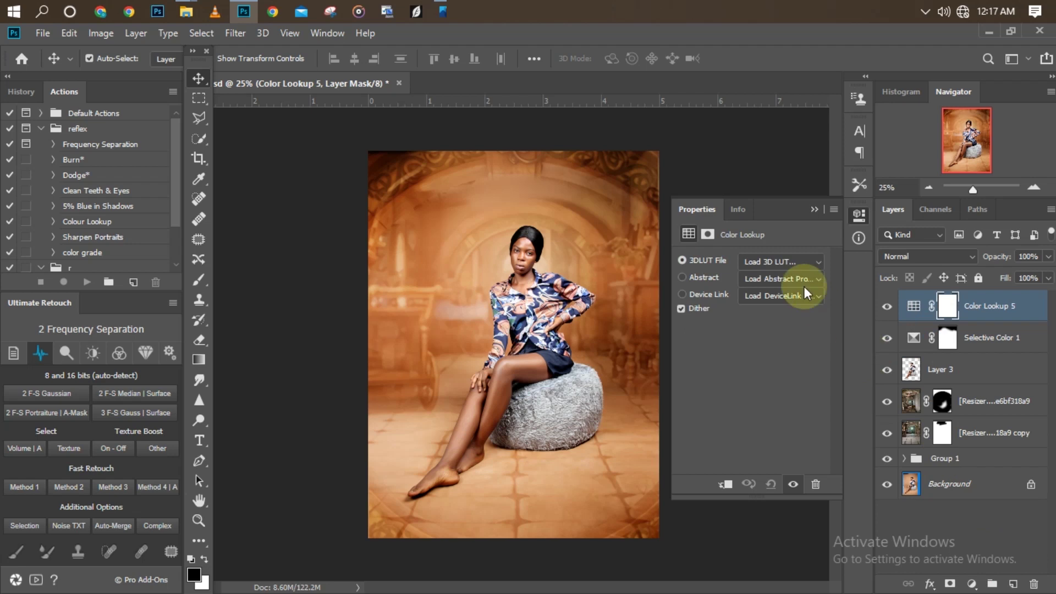
left_click(778, 264)
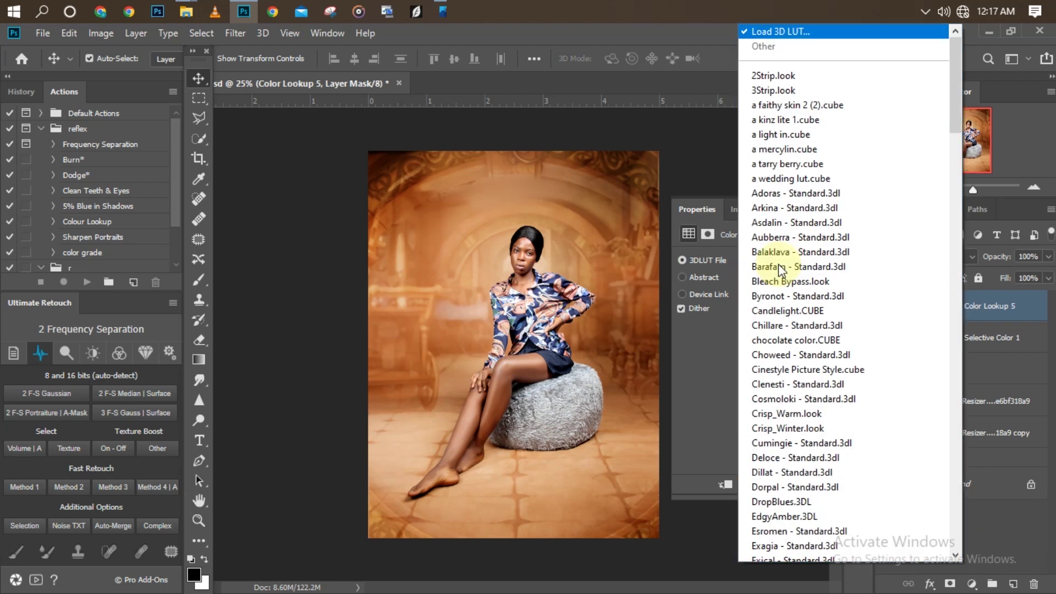
left_click(792, 192)
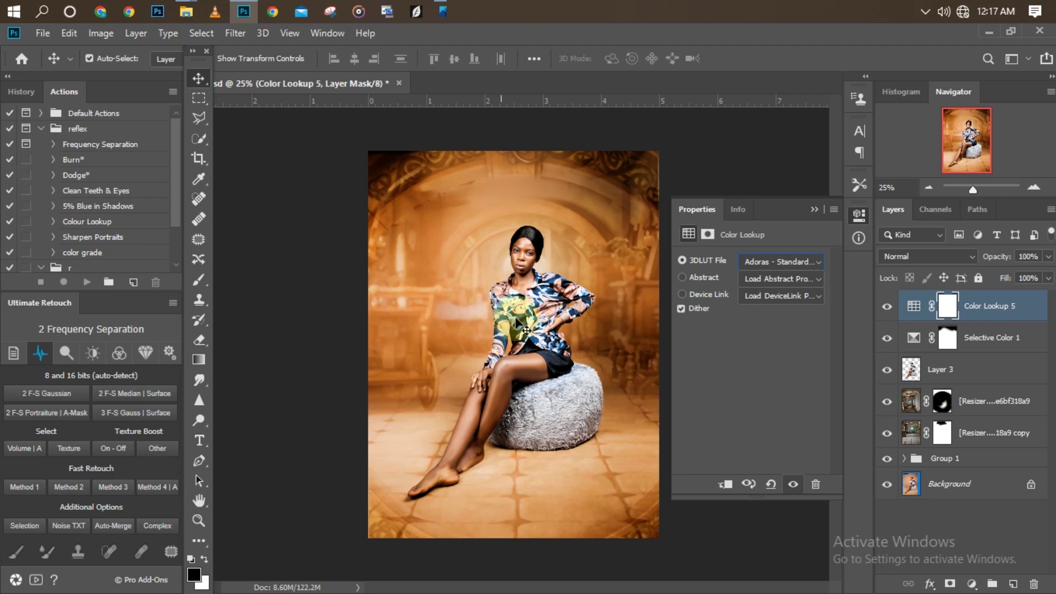
Move the Color Lookup layer between the two masked backdrop layers and toggle its visibility to compare the effect
left_click_drag(974, 307, 995, 423)
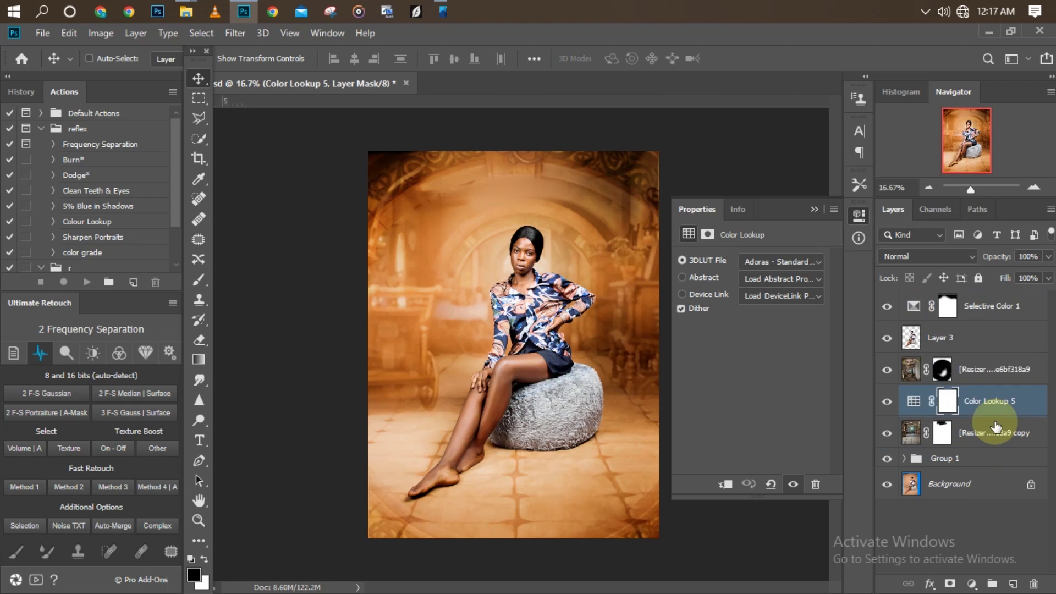
left_click(887, 404)
left_click(887, 405)
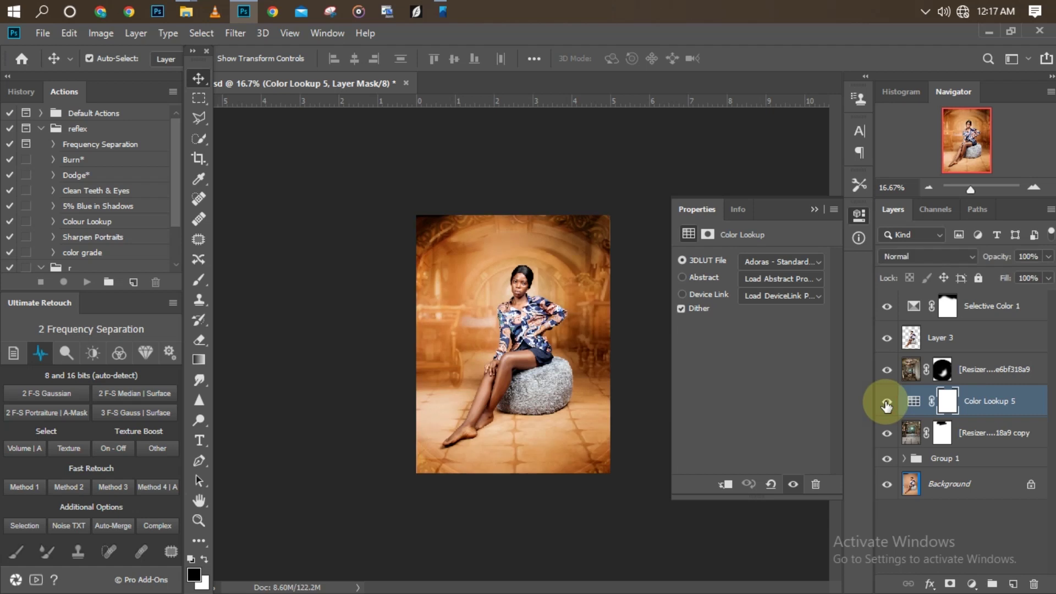
left_click(887, 405)
left_click(886, 405)
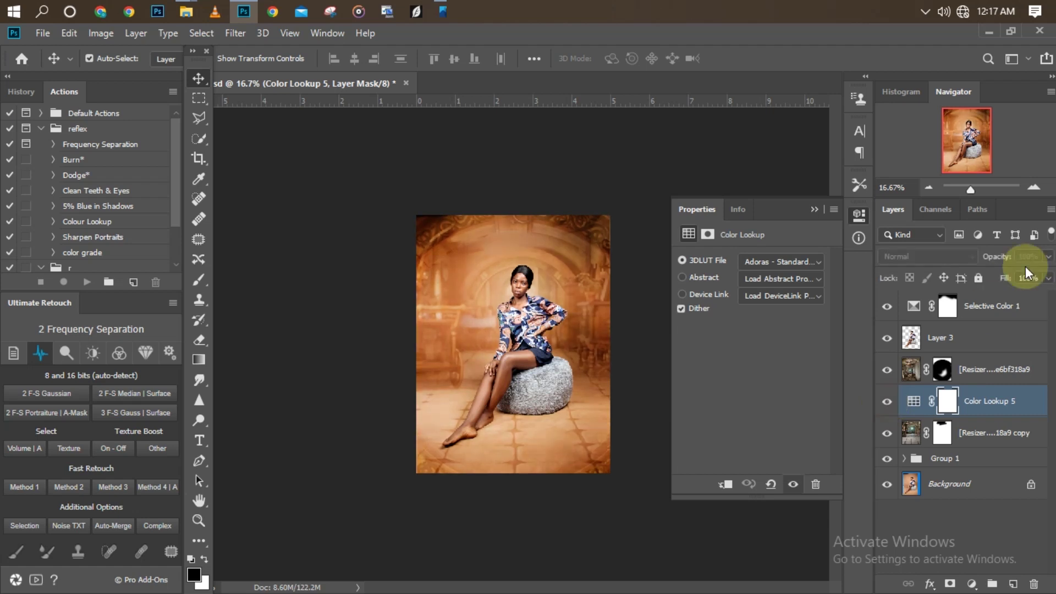
Lower the opacity of the backdrop's Color Lookup layer to 64%
left_click(1048, 257)
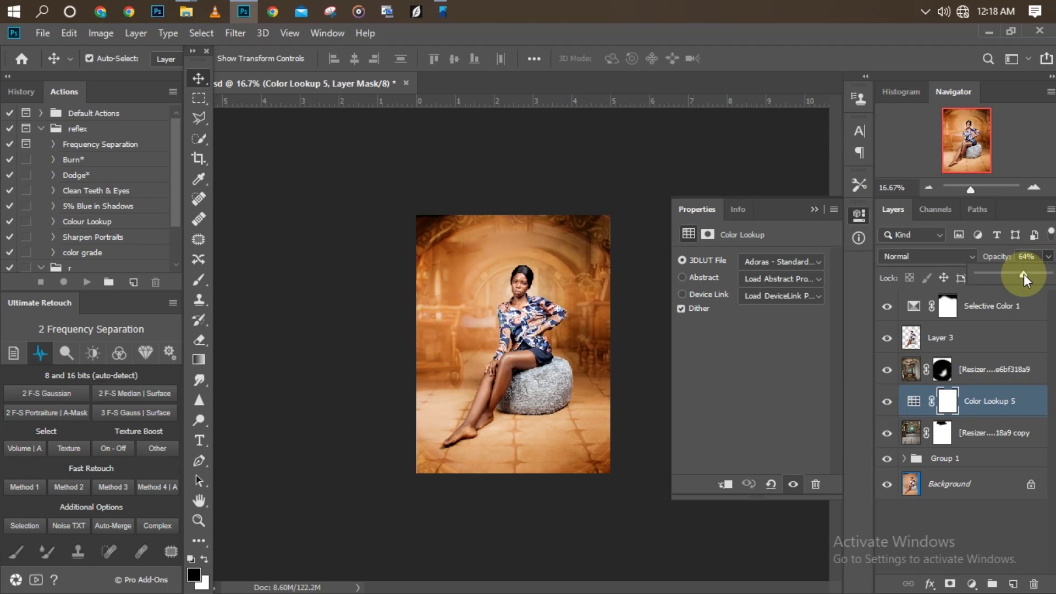
key("ctrl+minus")
key("ctrl+plus")
key("ctrl+plus")
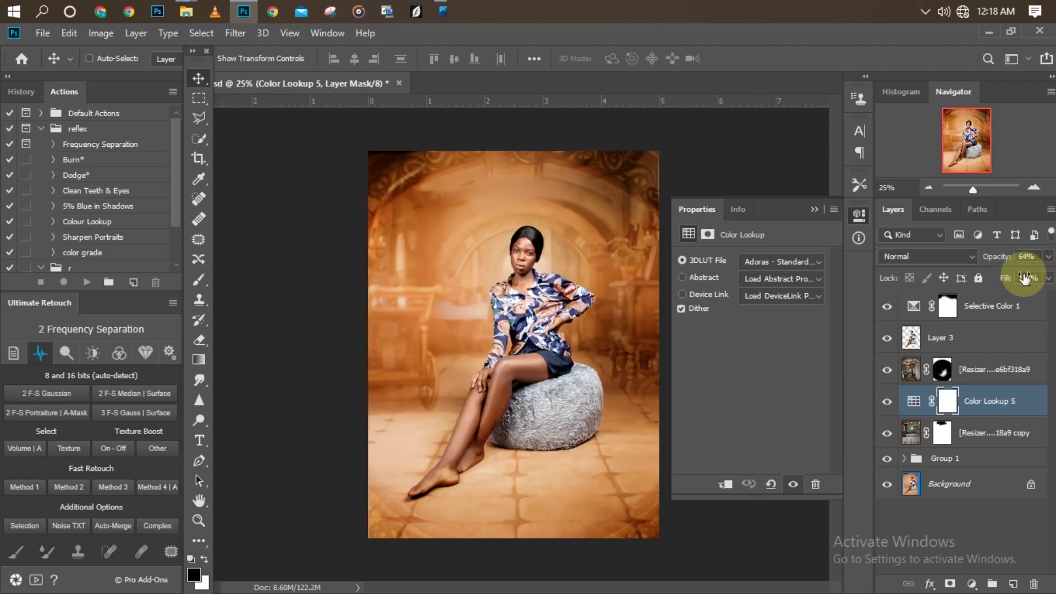
key("ctrl+minus")
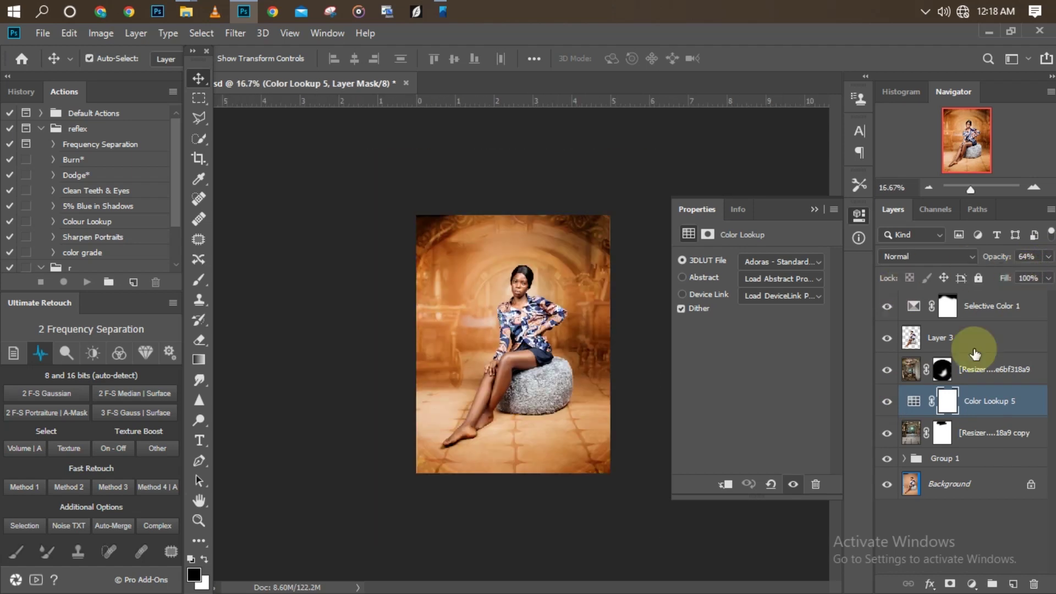
Add another Color Lookup adjustment layer directly above Layer 3 using the a wedding lut.cube 3D LUT
left_click(957, 340)
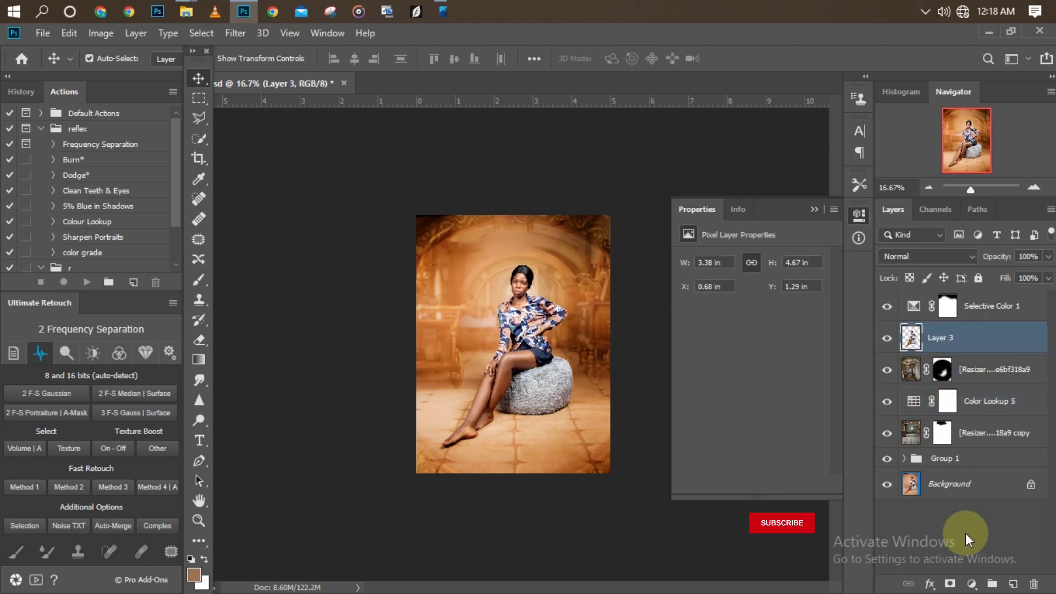
left_click(972, 583)
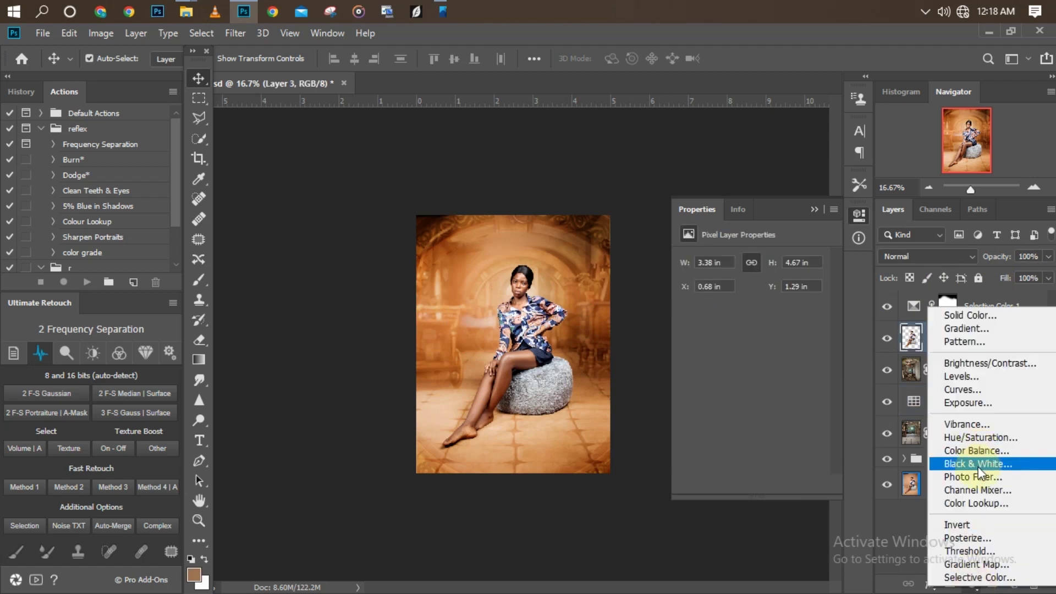
left_click(978, 504)
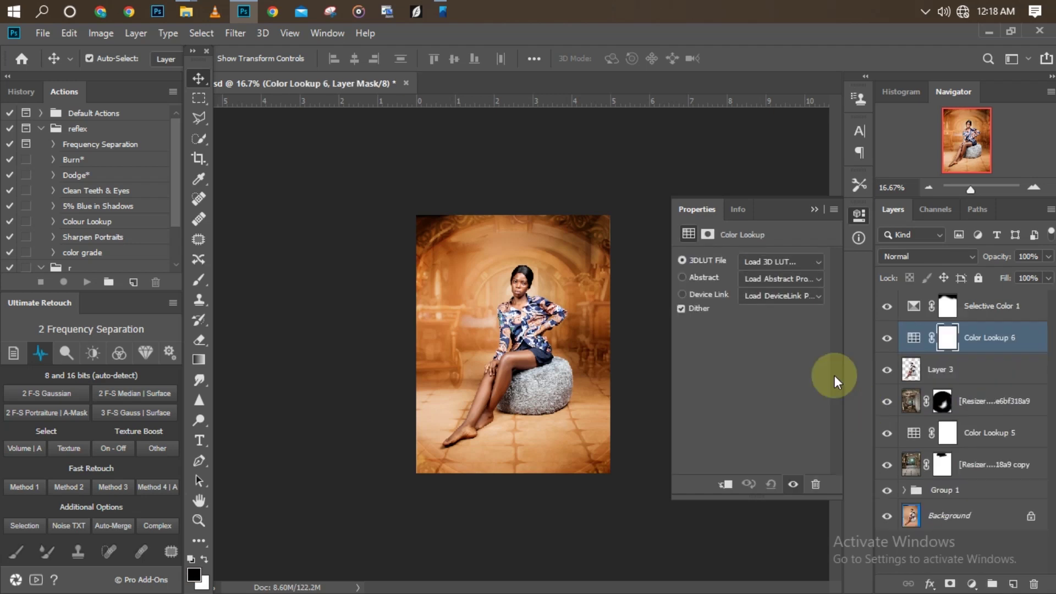
left_click(810, 263)
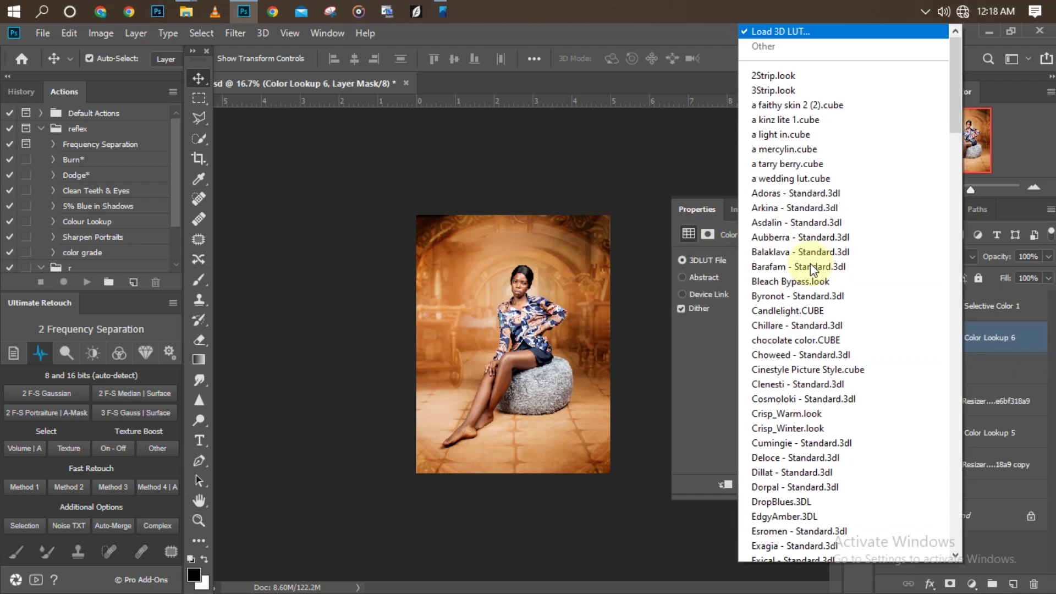
left_click(805, 178)
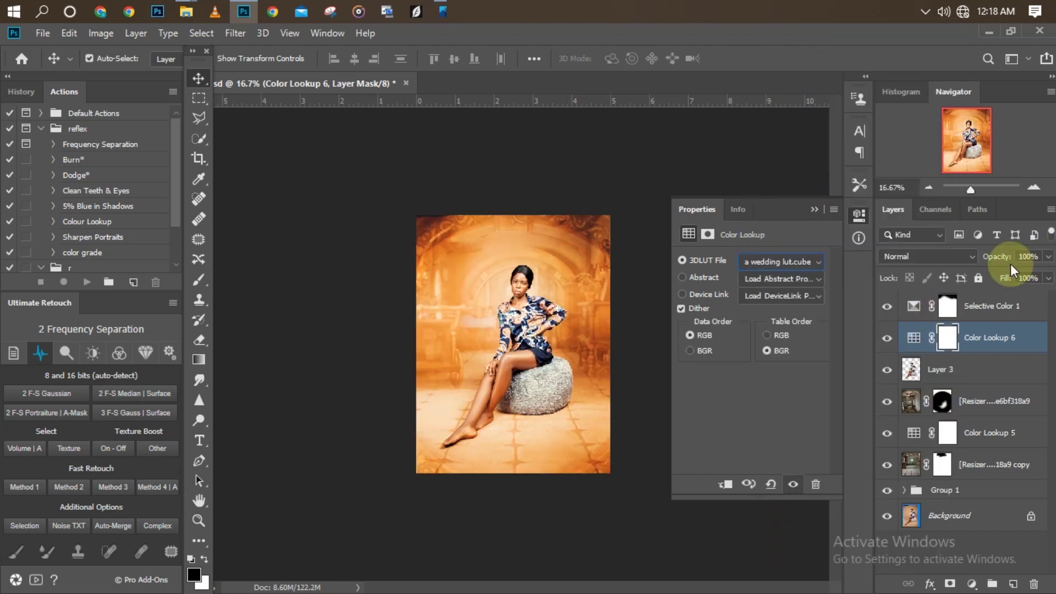
Reduce the opacity of the wedding LUT's Color Lookup layer to 16% and check the image at different magnifications
left_click(1048, 256)
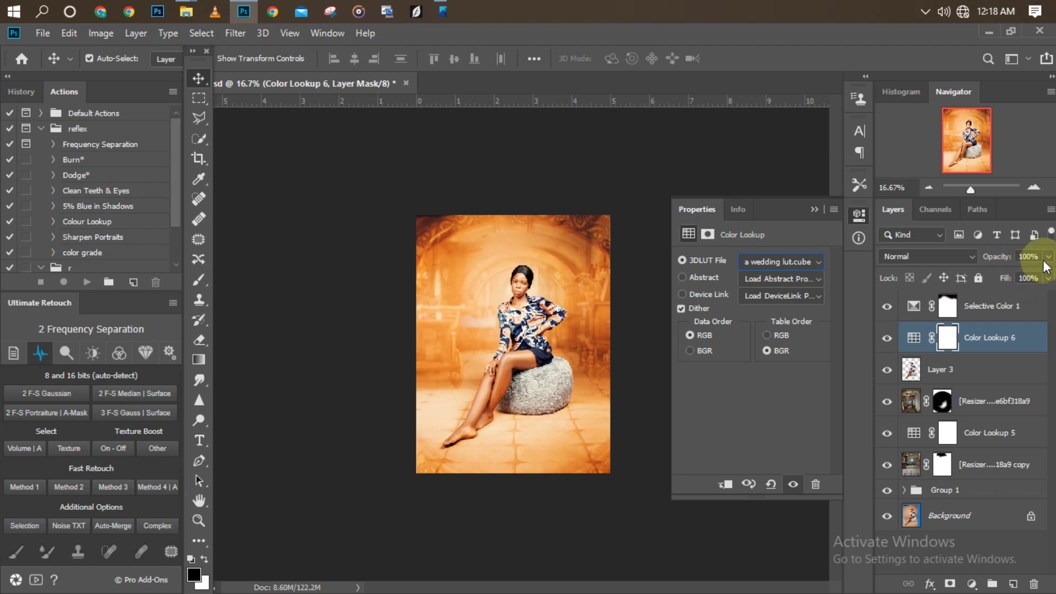
left_click(988, 273)
left_click_drag(988, 273, 988, 273)
key("ctrl+equal")
key("ctrl+equal")
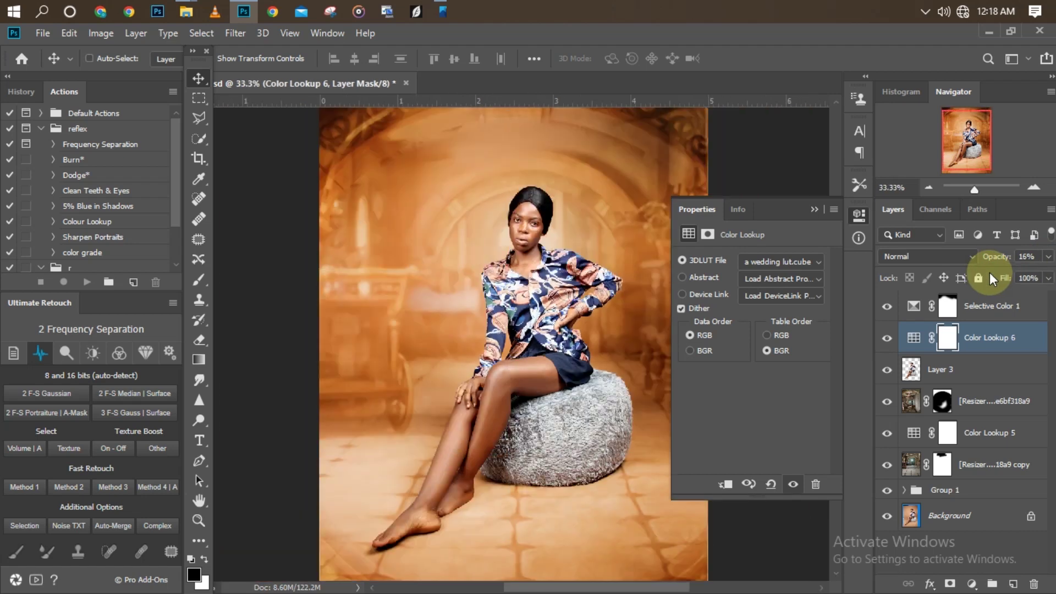
key("ctrl+minus")
key("ctrl+minus")
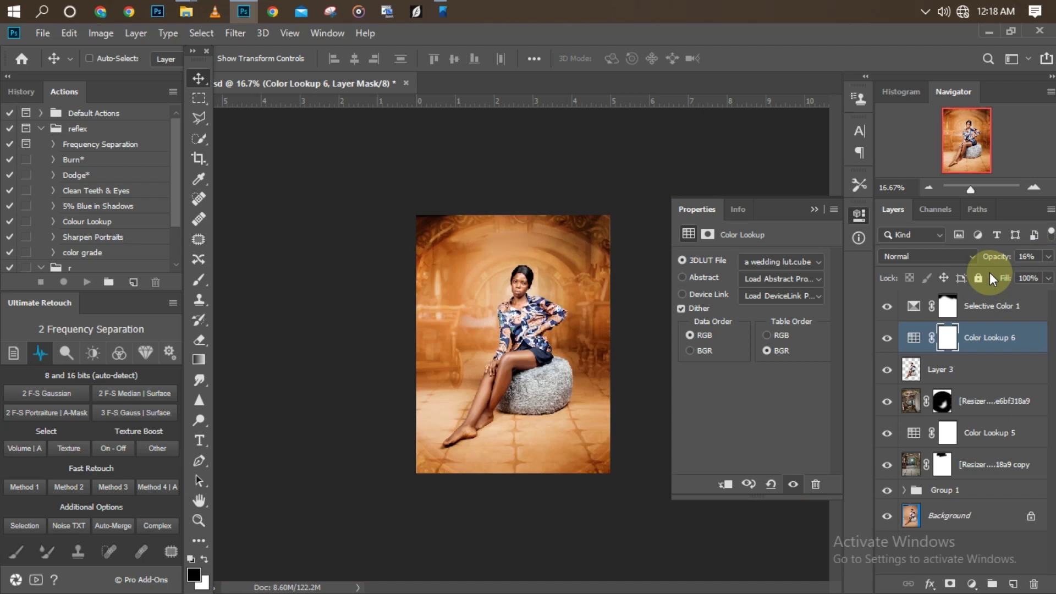
key("ctrl+equal")
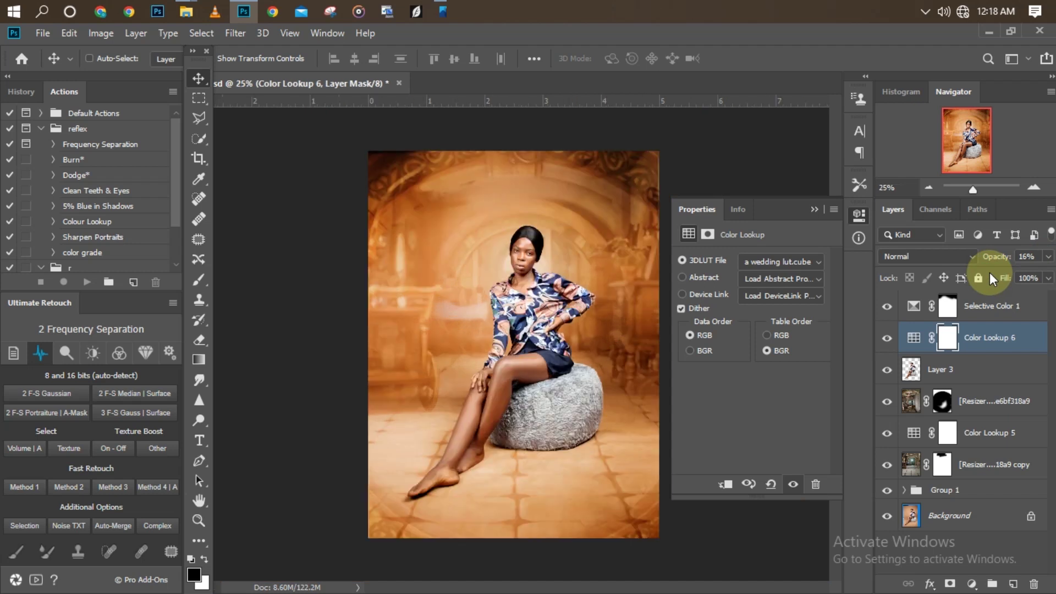
key("ctrl+minus")
Clip the wedding LUT's Color Lookup layer to Layer 3 with a clipping mask
left_click(999, 331)
right_click(999, 336)
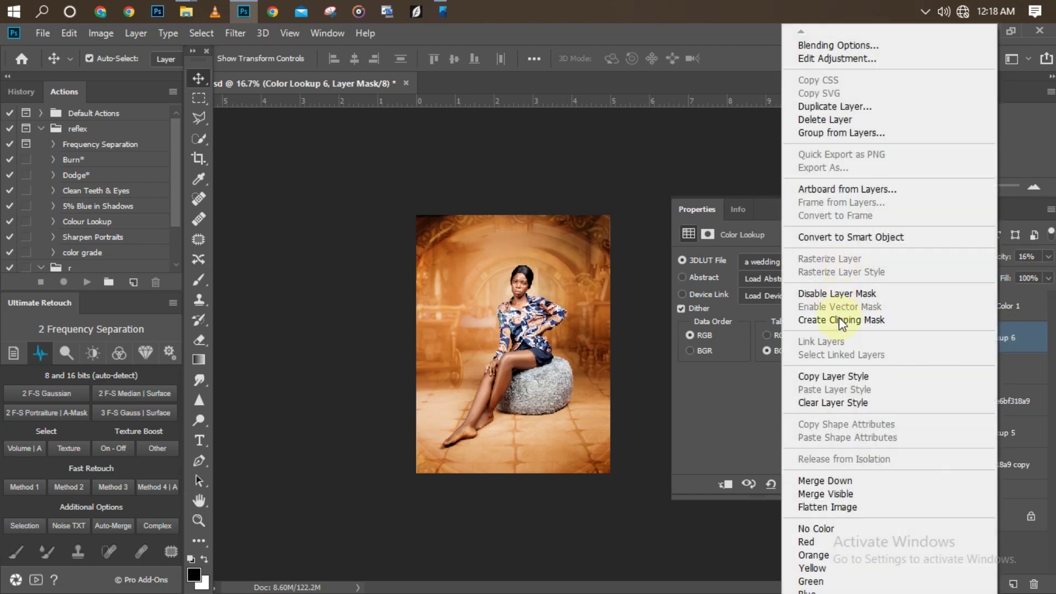
left_click(841, 319)
key("ctrl+equal")
key("ctrl+equal")
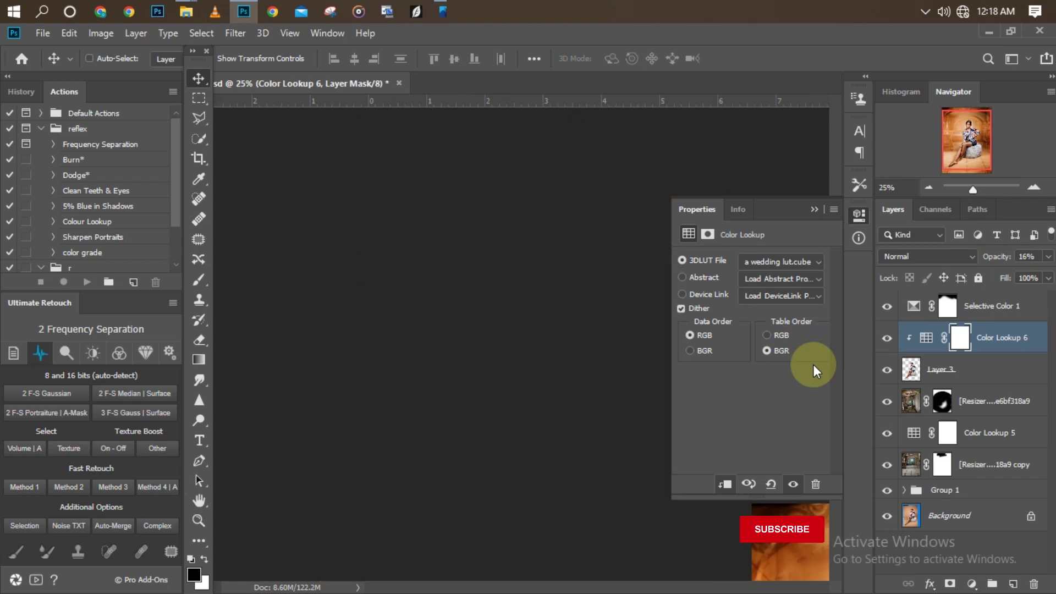
key("ctrl+minus")
key("ctrl+minus")
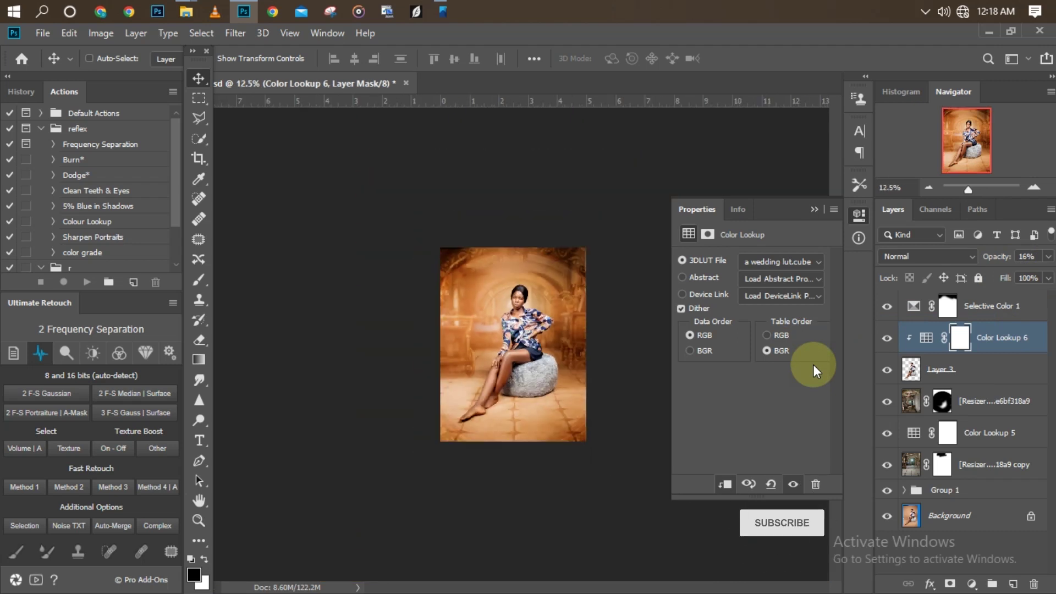